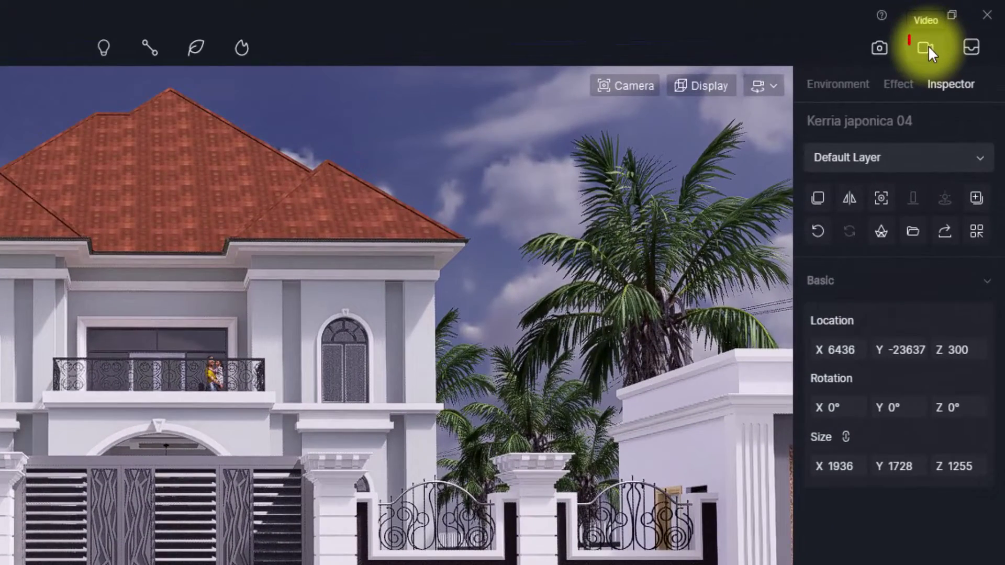
Step: Enter video mode and record the villa's front view as Clip 1's first camera keyframe
{"action": "left_click", "coordinate": [928, 49]}
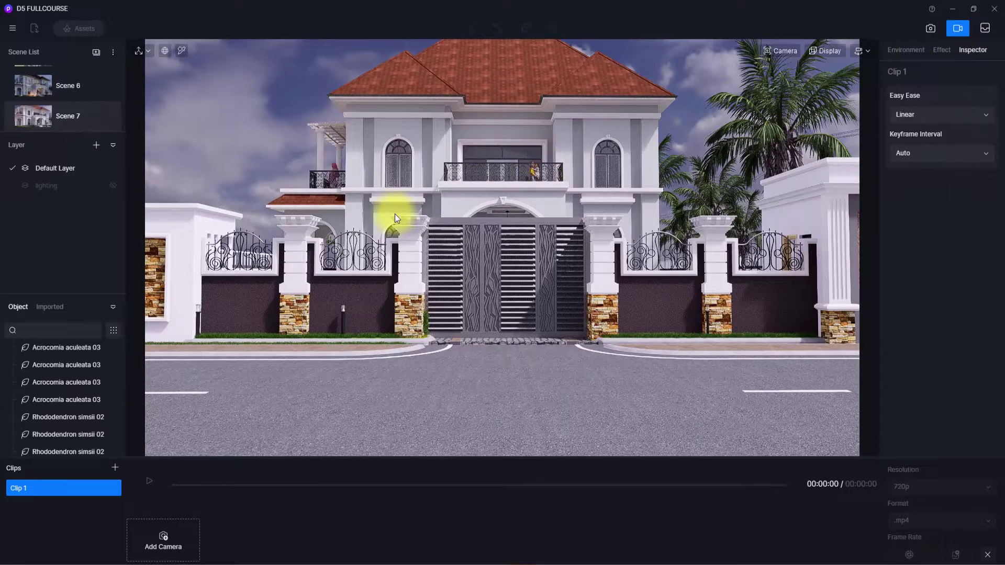
{"action": "scroll", "coordinate": [395, 213], "scroll_direction": "down", "scroll_amount": 3}
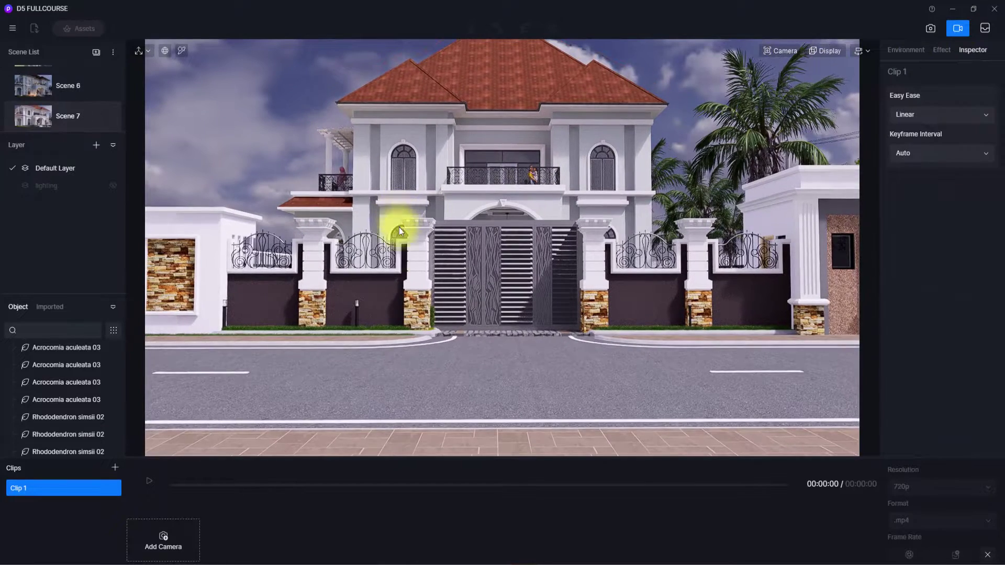
{"action": "scroll", "coordinate": [423, 307], "scroll_direction": "down", "scroll_amount": 5}
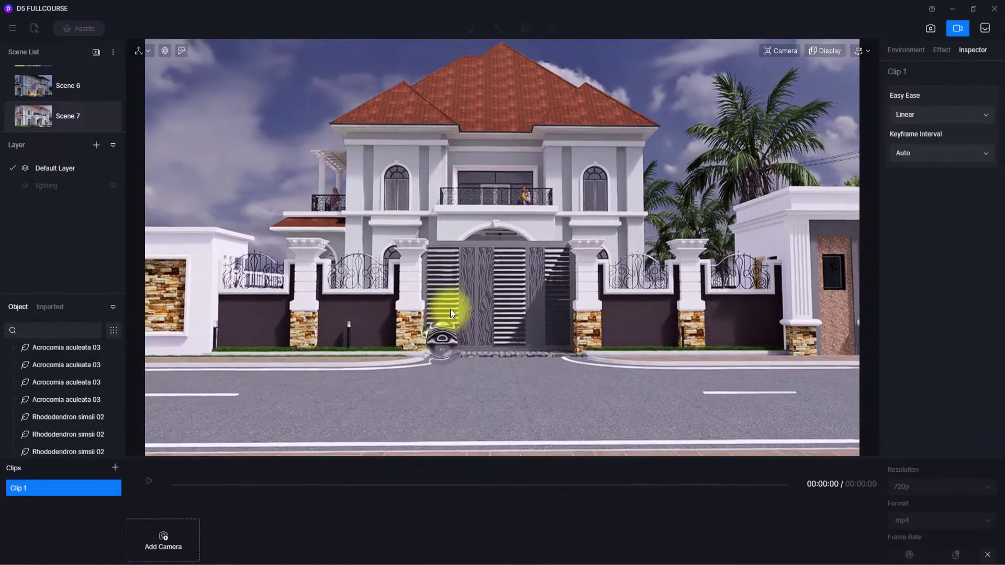
{"action": "scroll", "coordinate": [444, 345], "scroll_direction": "up", "scroll_amount": 5}
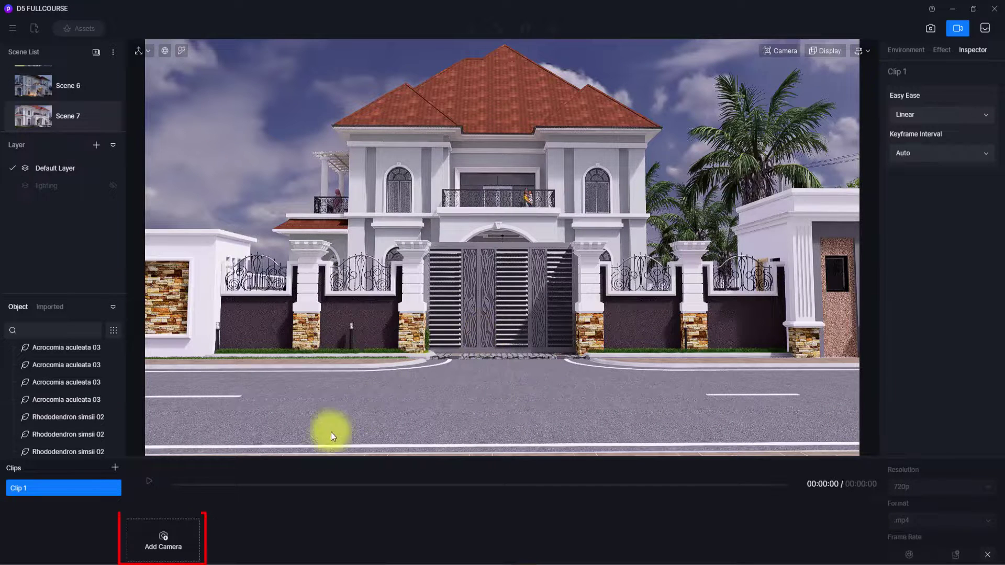
{"action": "left_click", "coordinate": [164, 539]}
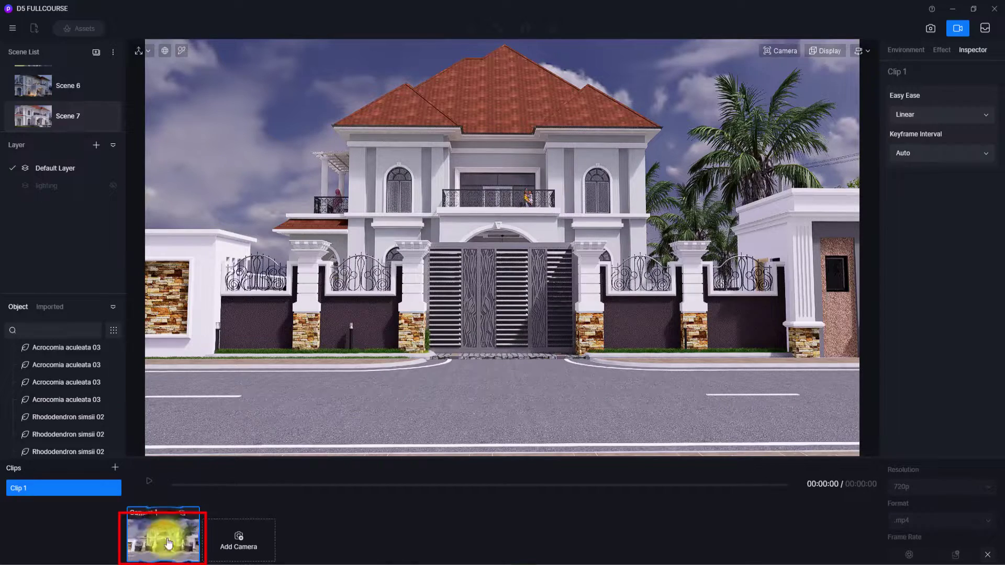
Step: Move in toward the gate, record the second keyframe, and preview the 6-second move
{"action": "scroll", "coordinate": [571, 410], "scroll_direction": "up", "scroll_amount": 3}
{"action": "scroll", "coordinate": [571, 409], "scroll_direction": "up", "scroll_amount": 5}
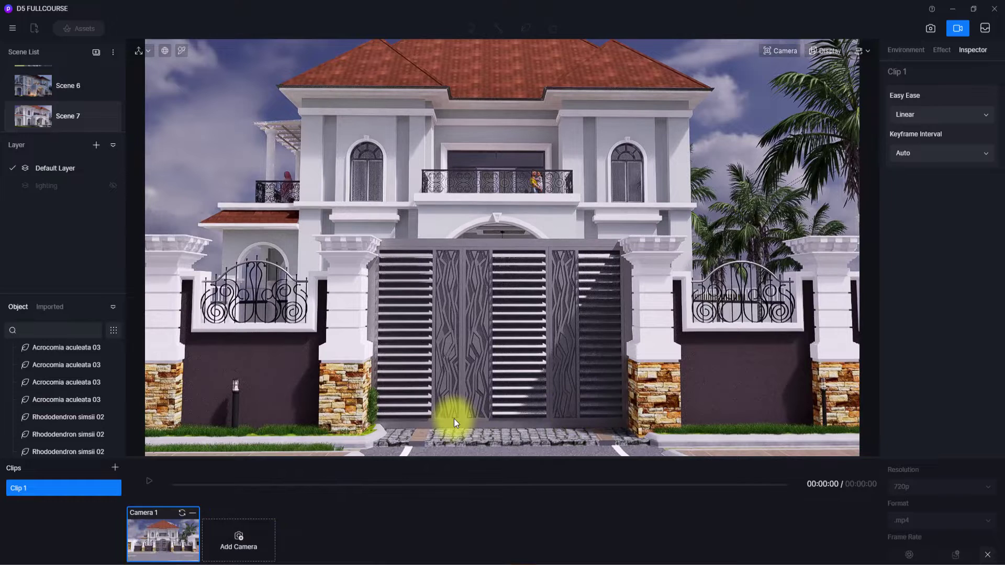
{"action": "left_click", "coordinate": [240, 536]}
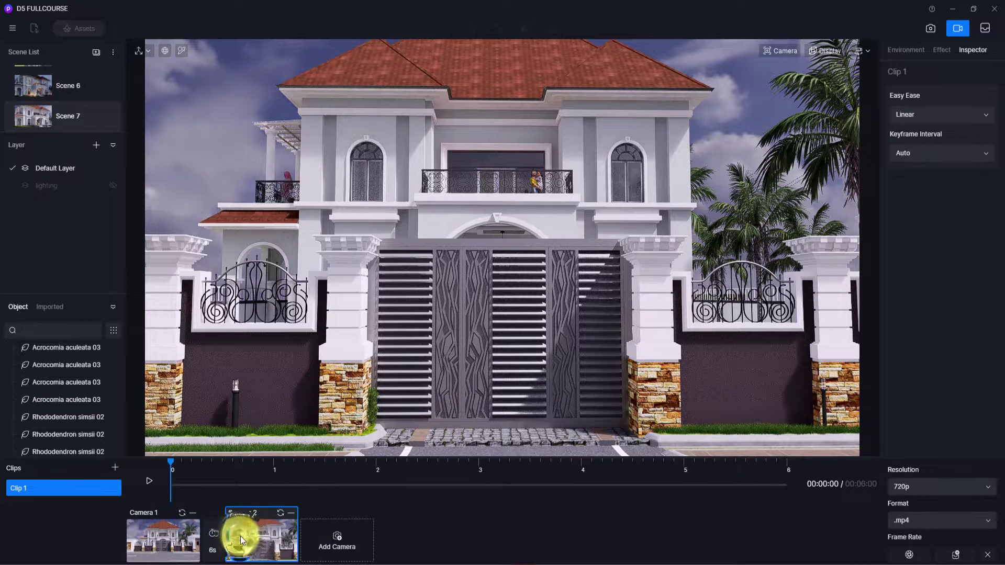
{"action": "left_click", "coordinate": [150, 482]}
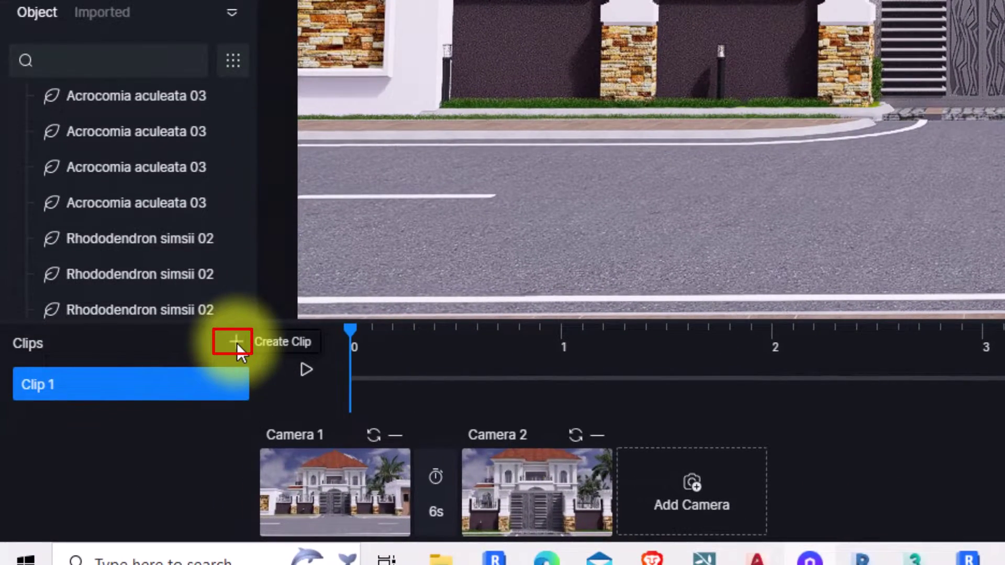
Step: Create Clip 2 and record the angled corner view by the flowering tree as its first keyframe
{"action": "left_click", "coordinate": [237, 347]}
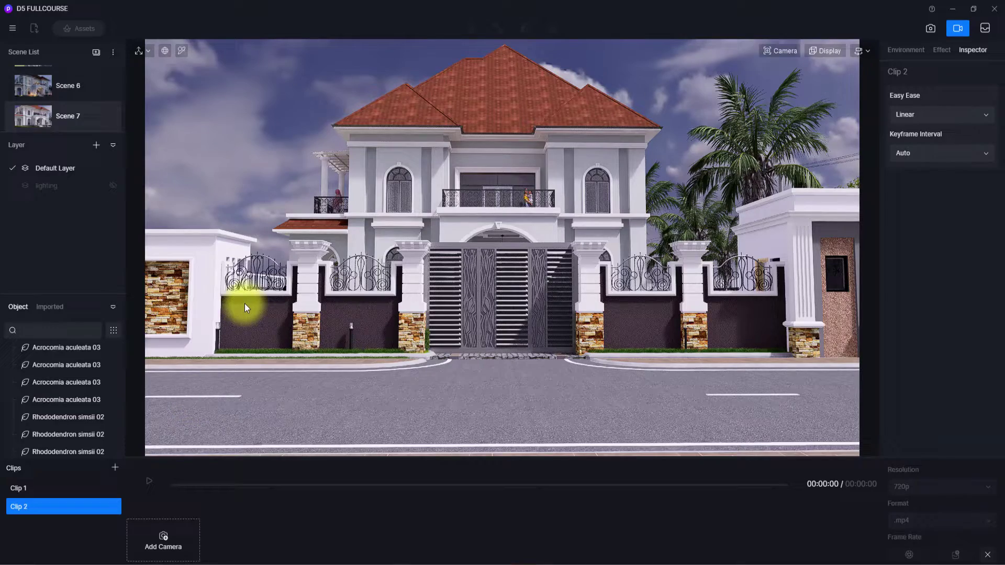
{"action": "right_click_drag", "start_coordinate": [244, 304], "coordinate": [465, 253]}
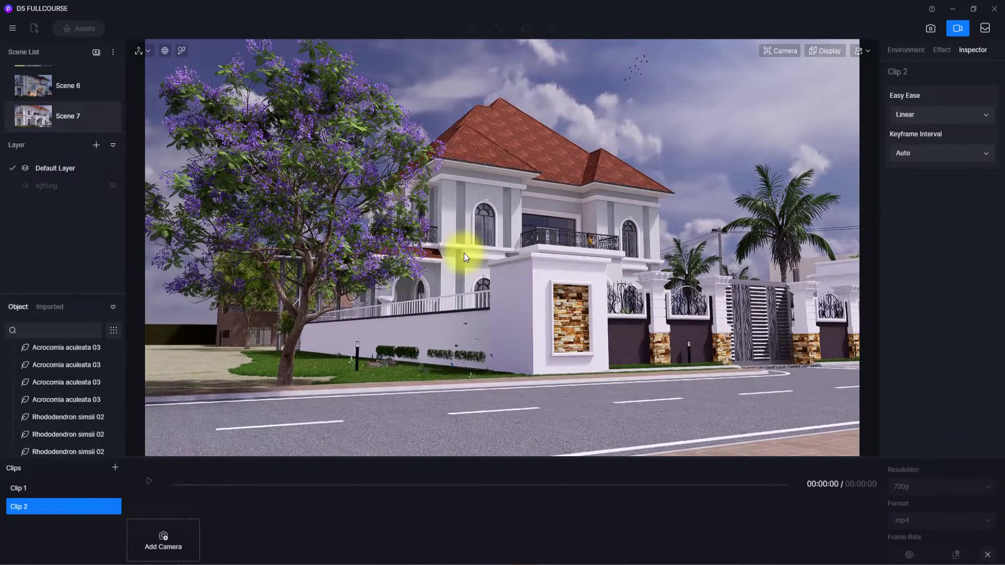
{"action": "left_click", "coordinate": [856, 51]}
{"action": "left_click", "coordinate": [819, 84]}
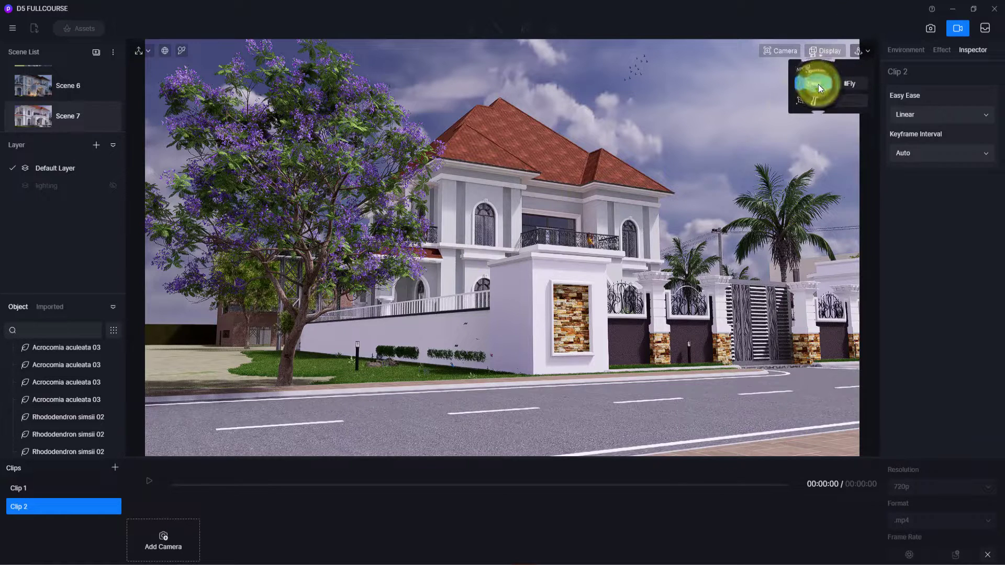
{"action": "left_click", "coordinate": [162, 538]}
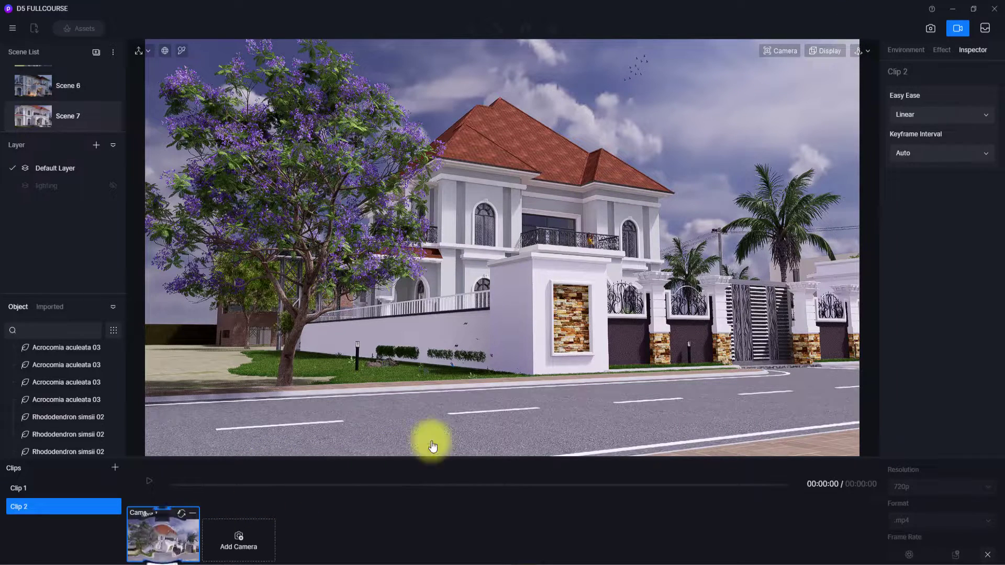
Step: Push closer to the corner, record Clip 2's second keyframe, and preview the move
{"action": "scroll", "coordinate": [624, 371], "scroll_direction": "up", "scroll_amount": 3}
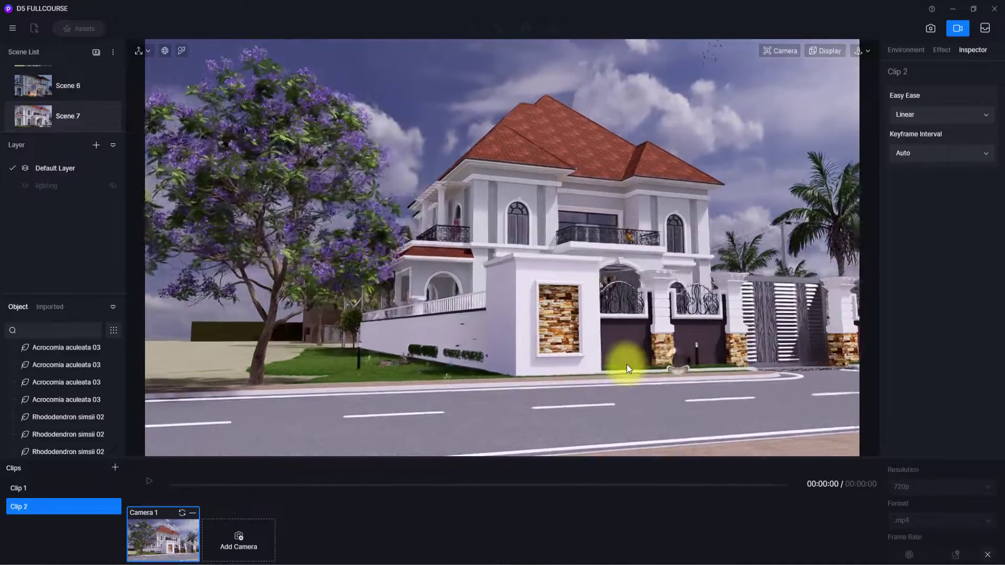
{"action": "scroll", "coordinate": [627, 364], "scroll_direction": "up", "scroll_amount": 3}
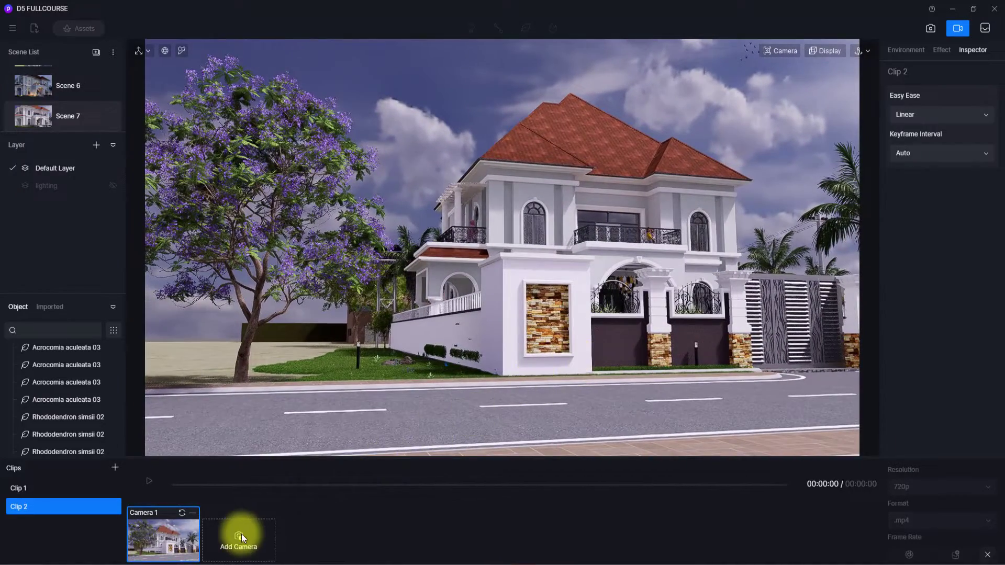
{"action": "left_click", "coordinate": [241, 534]}
{"action": "left_click", "coordinate": [148, 481]}
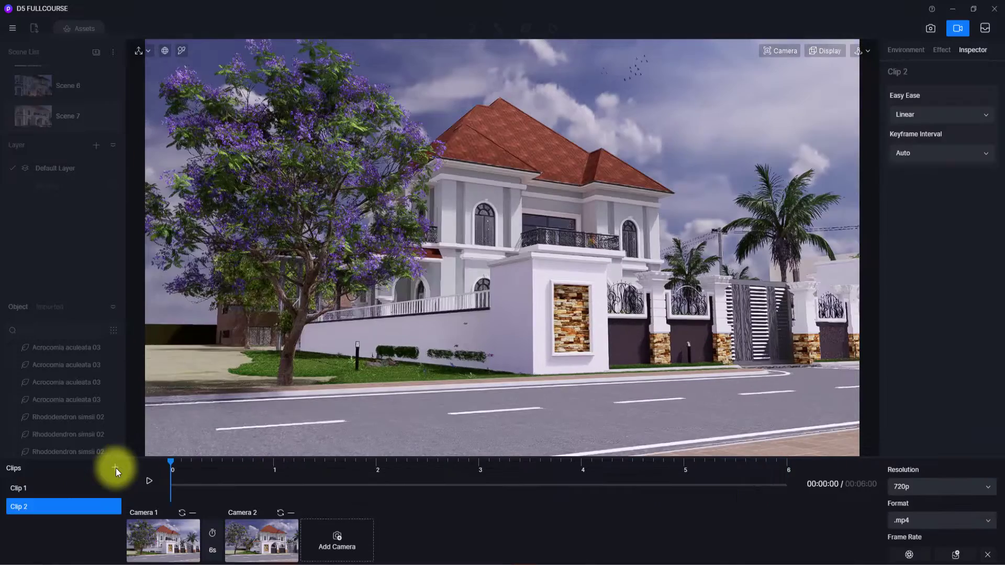
Step: Create Clip 3, switch navigation to Orbit, and record the aerial villa view as its first keyframe
{"action": "left_click", "coordinate": [115, 468]}
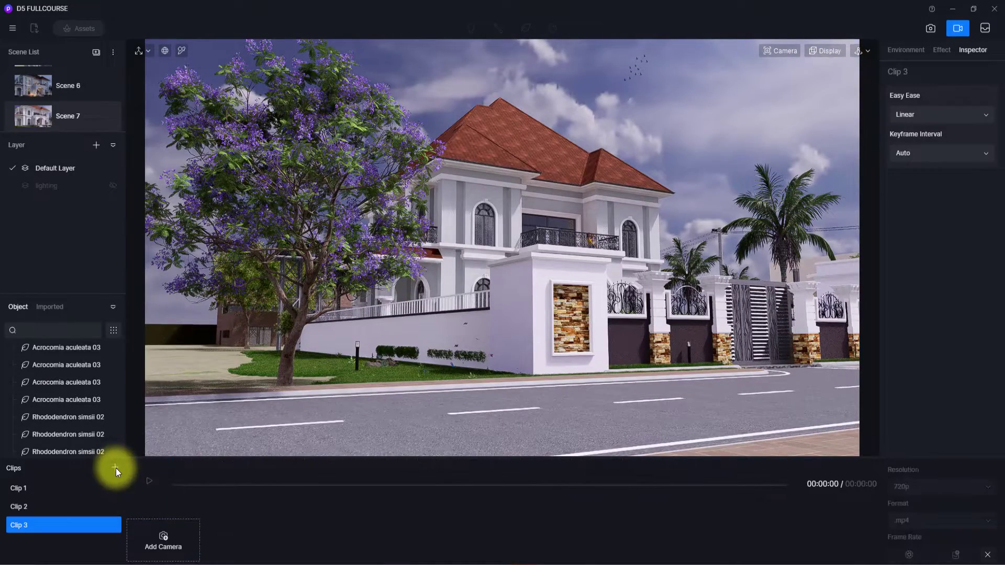
{"action": "right_click_drag", "start_coordinate": [418, 395], "coordinate": [489, 321]}
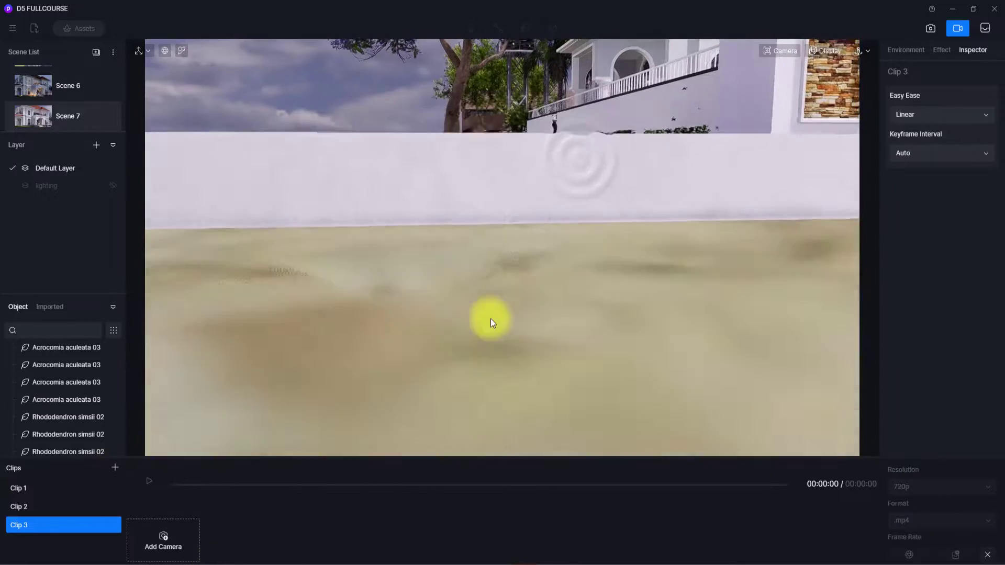
{"action": "left_click", "coordinate": [863, 50]}
{"action": "left_click", "coordinate": [848, 80]}
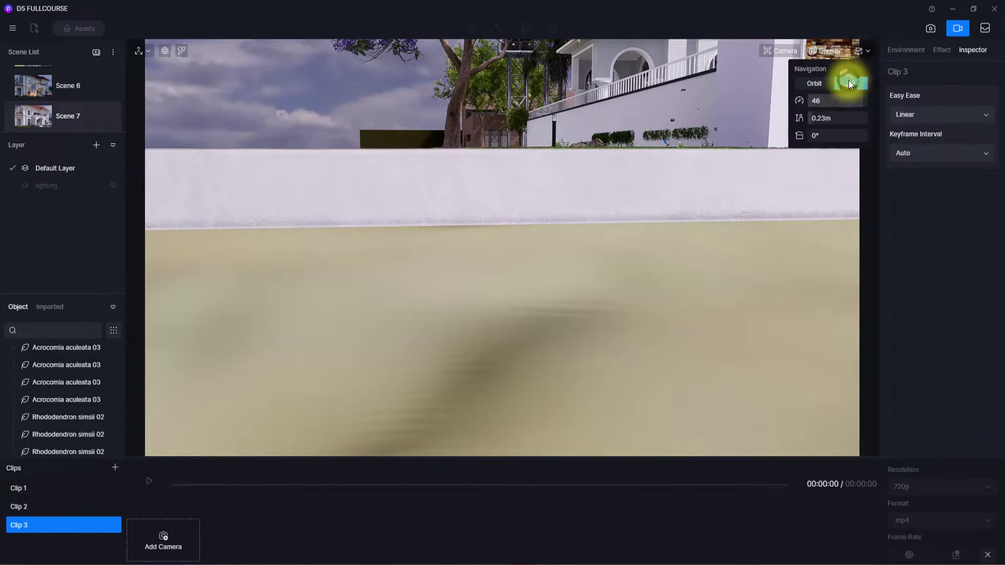
{"action": "right_click_drag", "start_coordinate": [411, 228], "coordinate": [584, 289]}
{"action": "left_click", "coordinate": [863, 49]}
{"action": "left_click", "coordinate": [819, 81]}
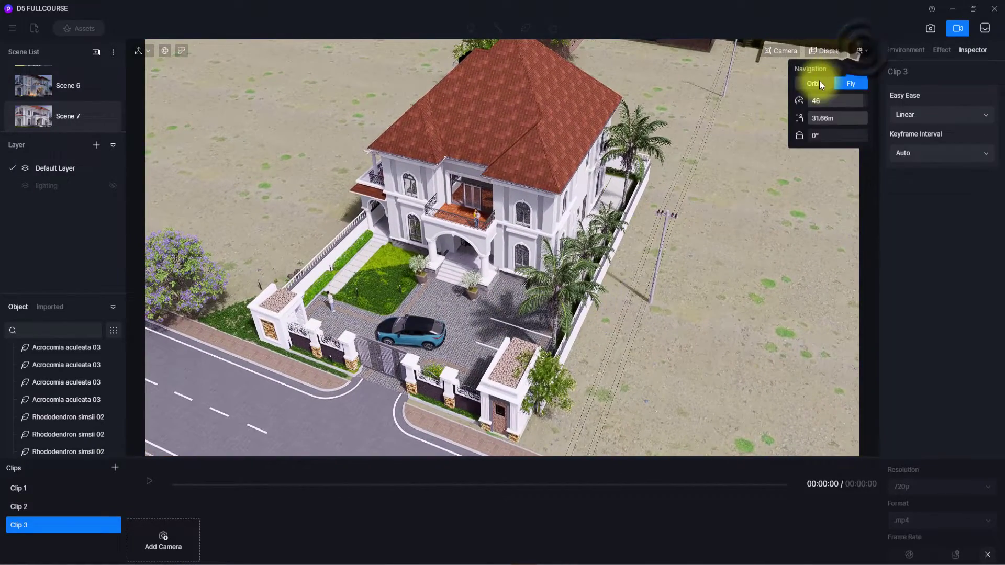
{"action": "left_click", "coordinate": [167, 537]}
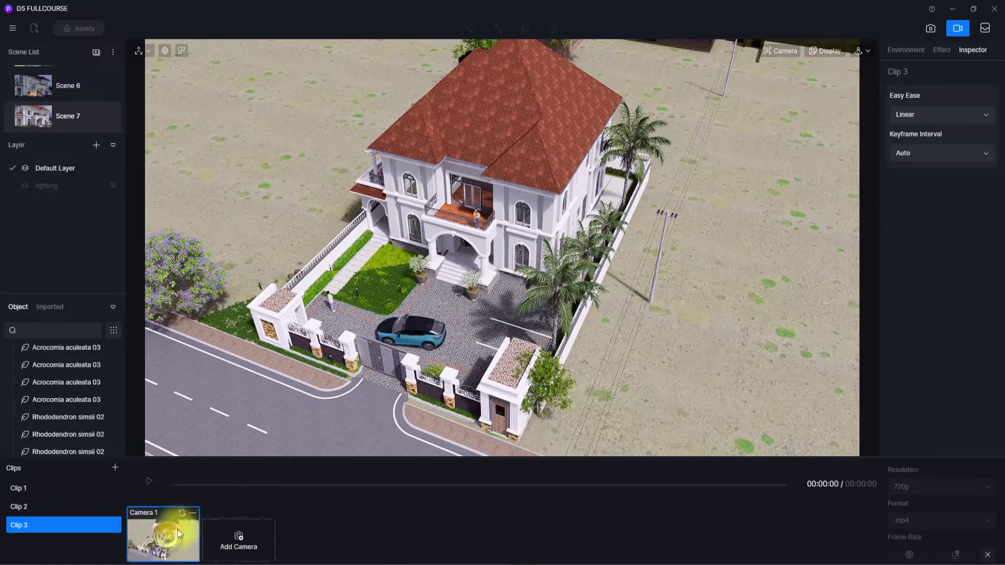
Step: Orbit to a closer side aerial view, record the second keyframe, and preview the move
{"action": "right_click_drag", "start_coordinate": [540, 283], "coordinate": [557, 259]}
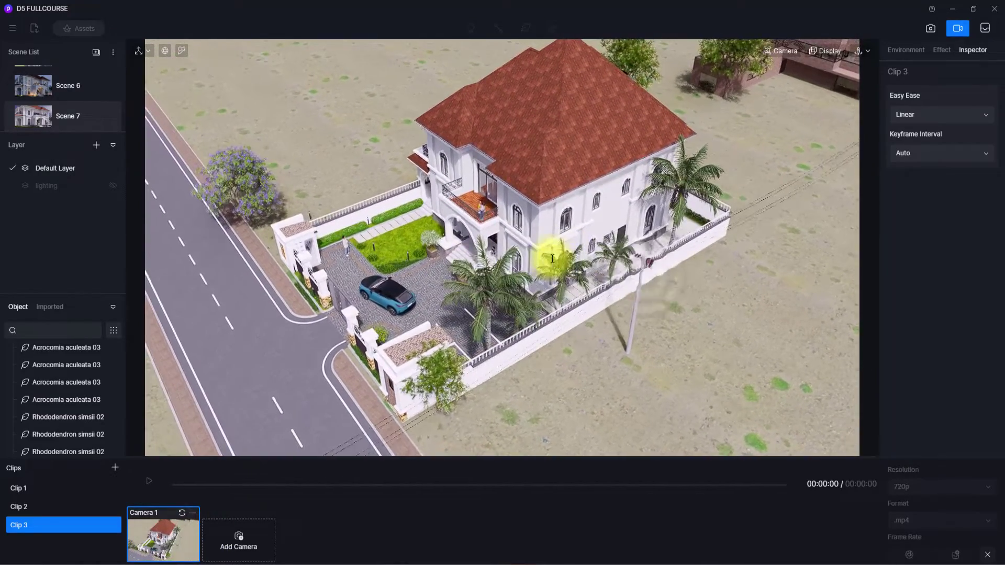
{"action": "left_click", "coordinate": [240, 537]}
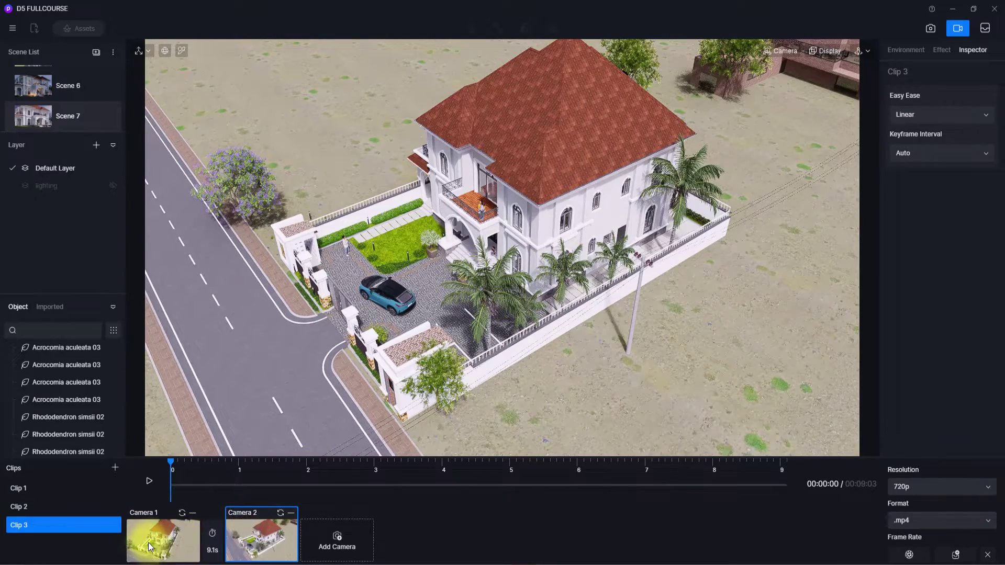
{"action": "left_click", "coordinate": [144, 482]}
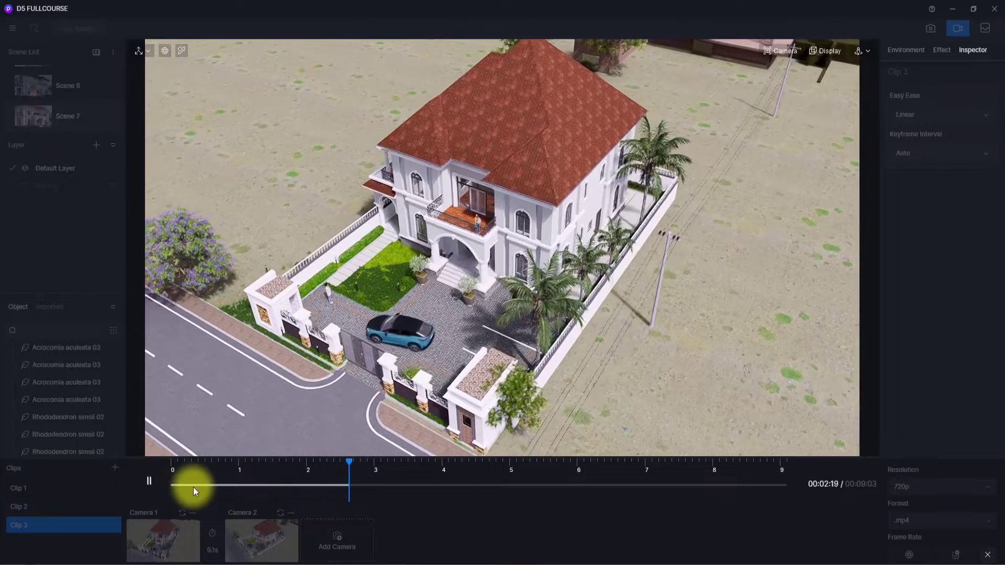
{"action": "left_click", "coordinate": [146, 481]}
{"action": "left_click", "coordinate": [149, 485]}
{"action": "left_click", "coordinate": [174, 485]}
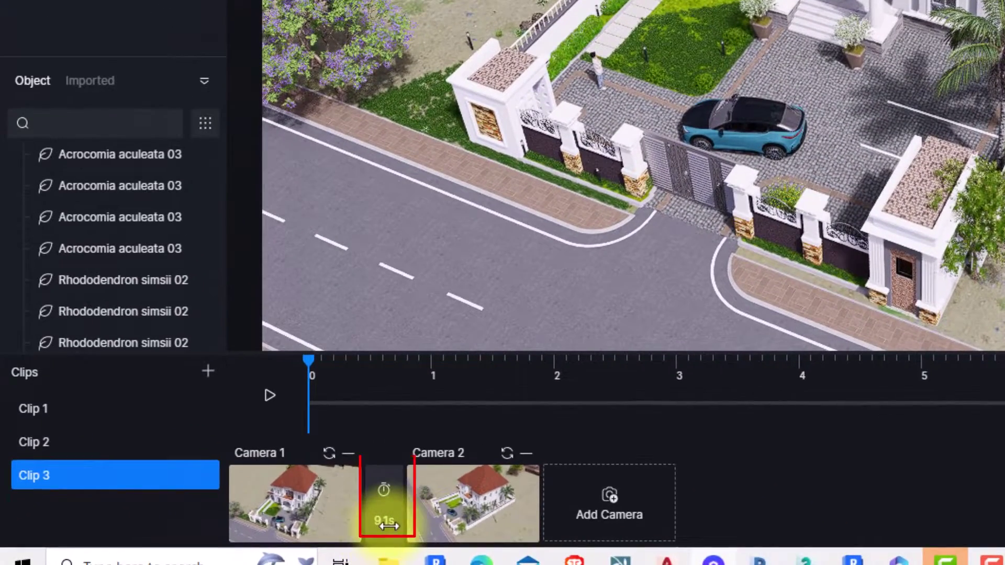
Step: Shorten Clip 3's keyframe interval from 9.1 to 6 seconds and preview it
{"action": "left_click", "coordinate": [388, 523]}
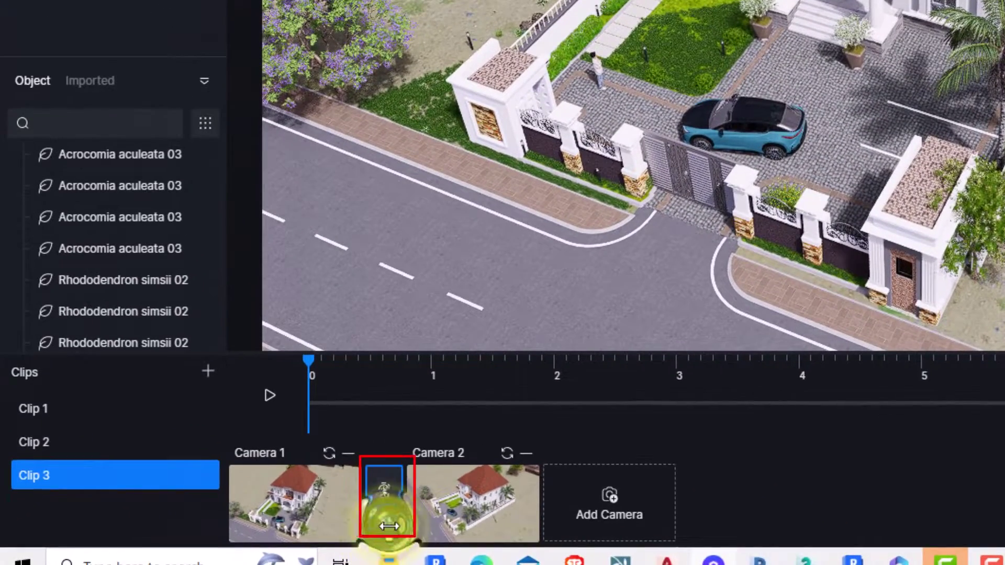
{"action": "left_click", "coordinate": [743, 473]}
{"action": "left_click", "coordinate": [270, 398]}
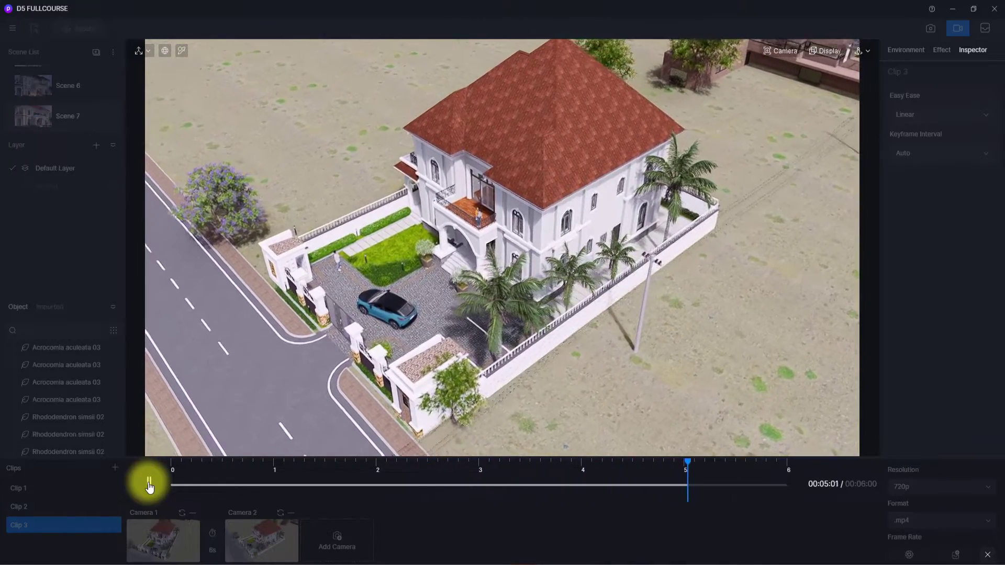
Step: Show Clip 1's Camera 1 view, then exit video mode and change the viewport view mode
{"action": "left_click", "coordinate": [49, 489]}
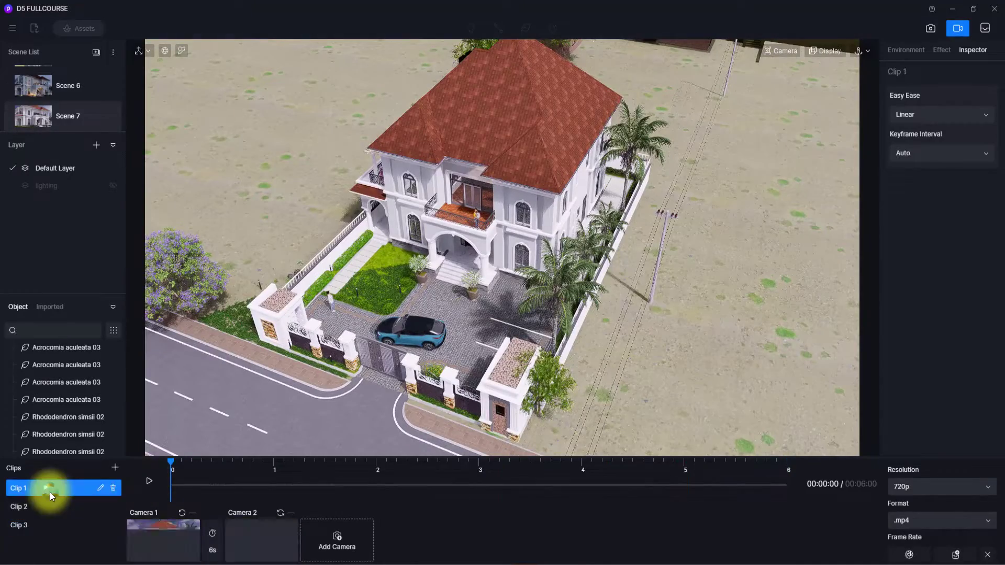
{"action": "left_click", "coordinate": [163, 527]}
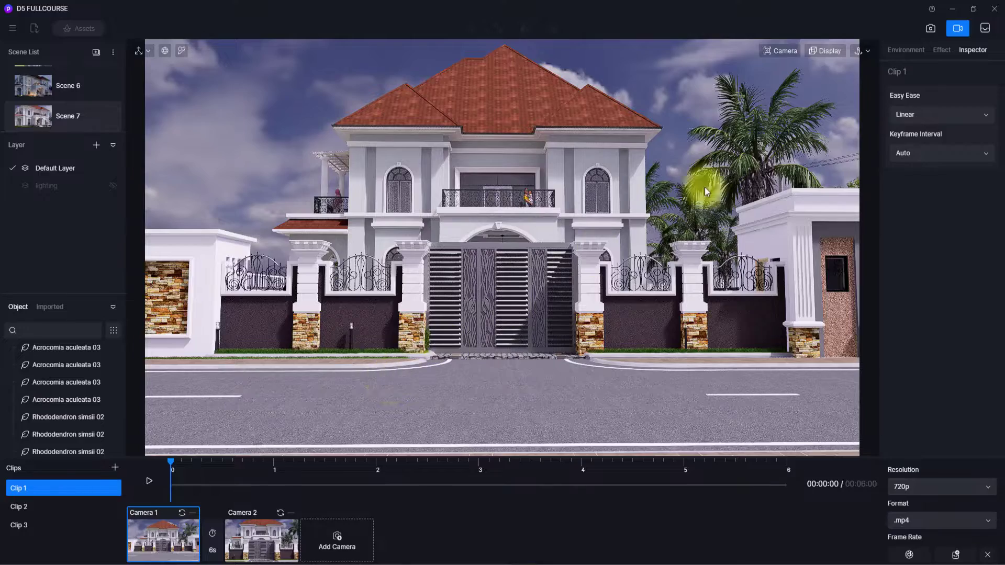
{"action": "left_click", "coordinate": [964, 29]}
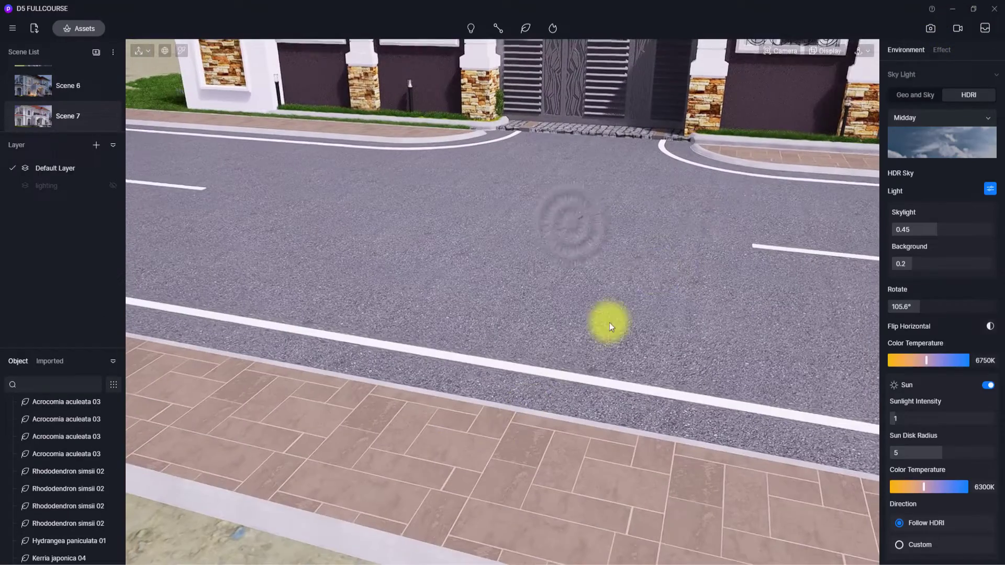
{"action": "left_click", "coordinate": [863, 48]}
{"action": "left_click", "coordinate": [850, 83]}
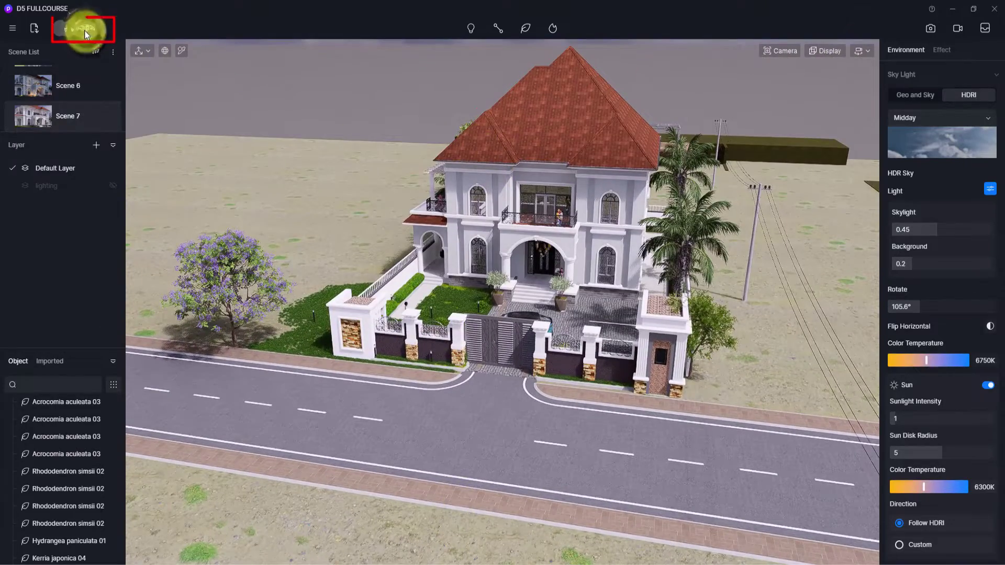
Step: Place New energy Car 03 from the online Vehicle models onto the road before the villa
{"action": "left_click", "coordinate": [82, 28]}
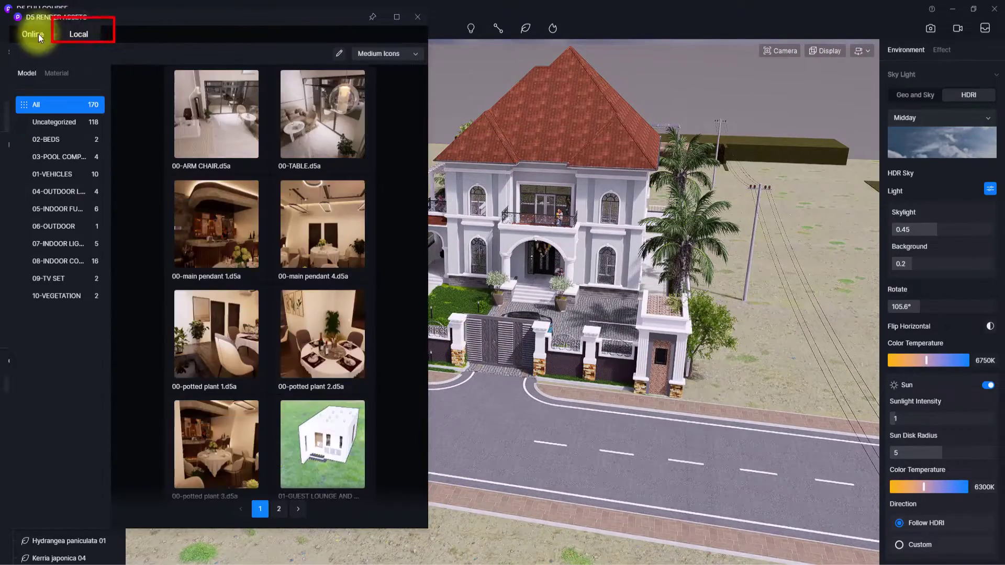
{"action": "left_click", "coordinate": [36, 34]}
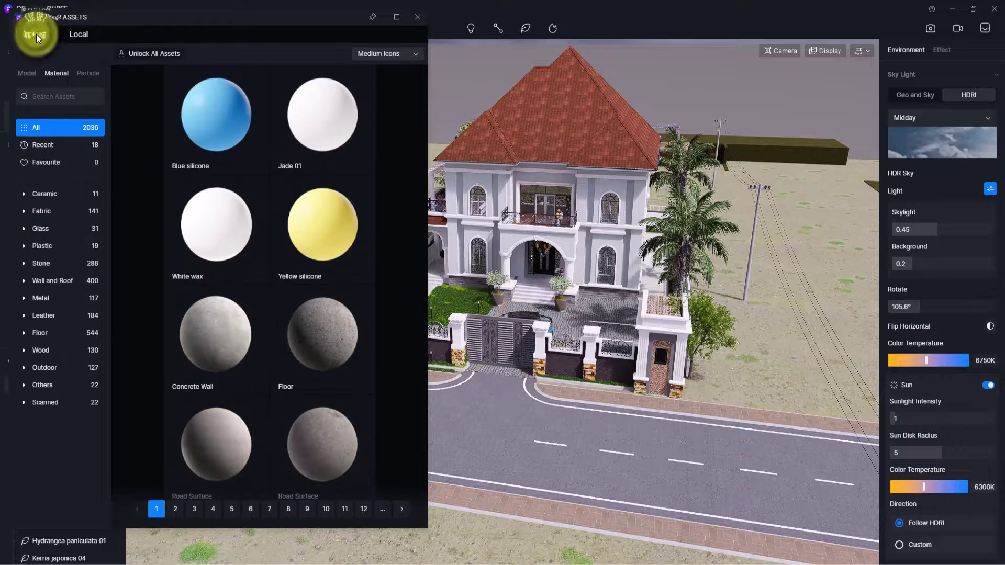
{"action": "left_click", "coordinate": [23, 74]}
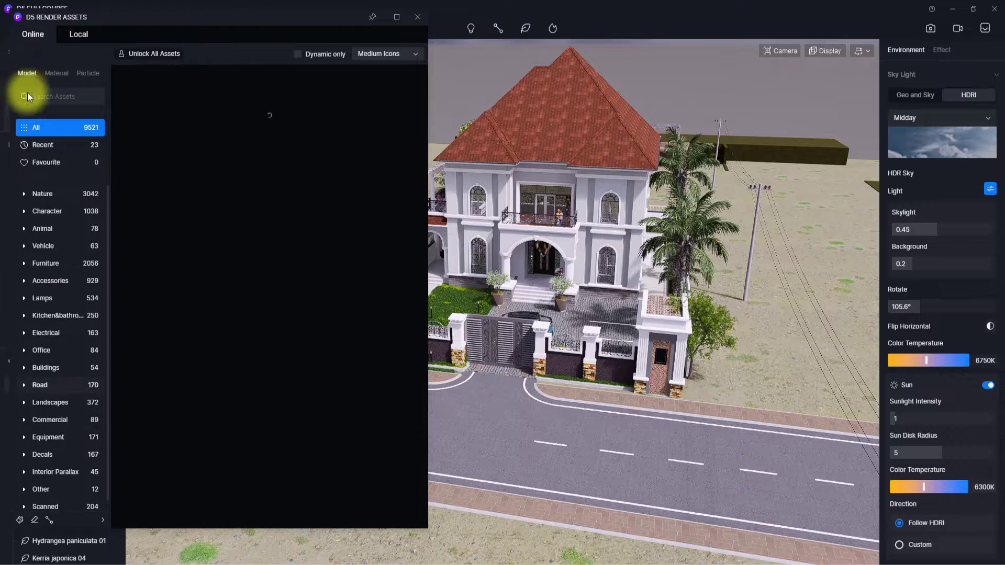
{"action": "left_click", "coordinate": [50, 246]}
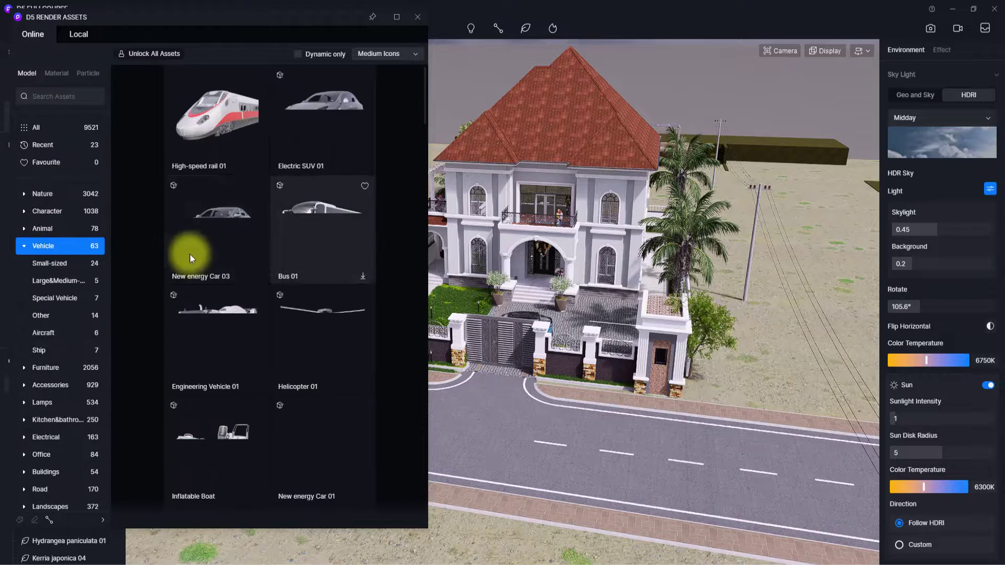
{"action": "left_click_drag", "start_coordinate": [212, 227], "coordinate": [594, 489]}
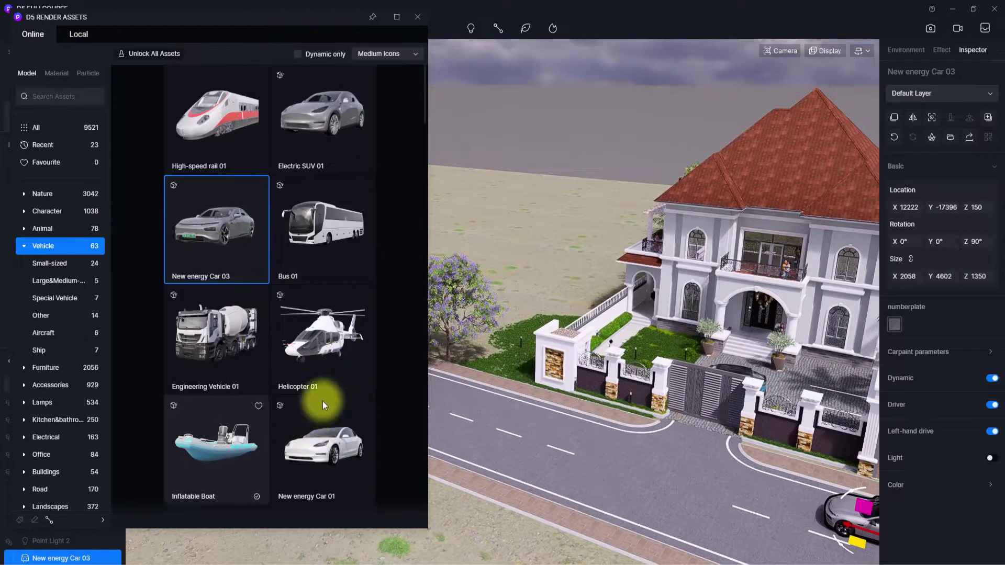
Step: Add a black Wagon 03 to the road, turned and slid to face along the street
{"action": "scroll", "coordinate": [322, 402], "scroll_direction": "down", "scroll_amount": 1}
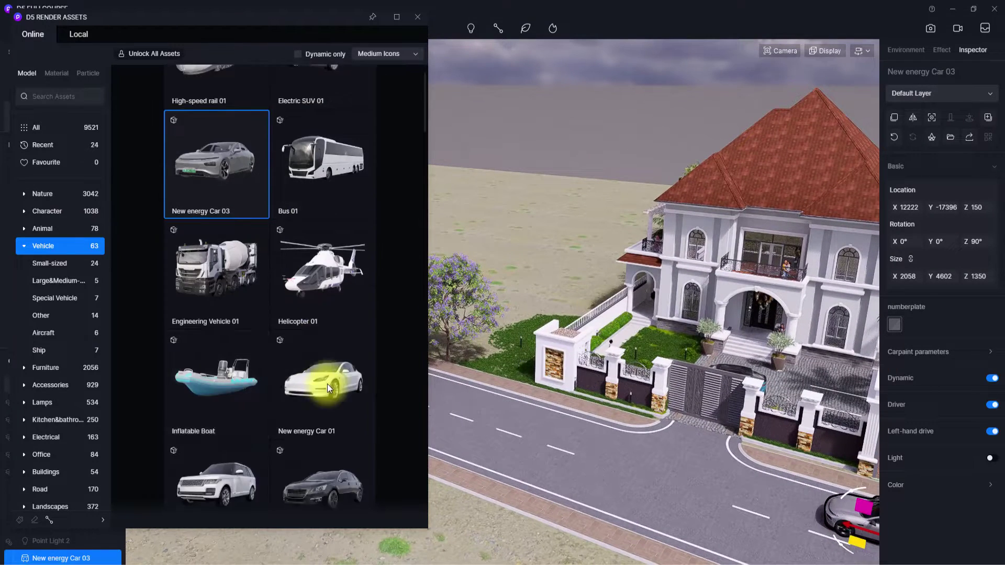
{"action": "left_click", "coordinate": [341, 457]}
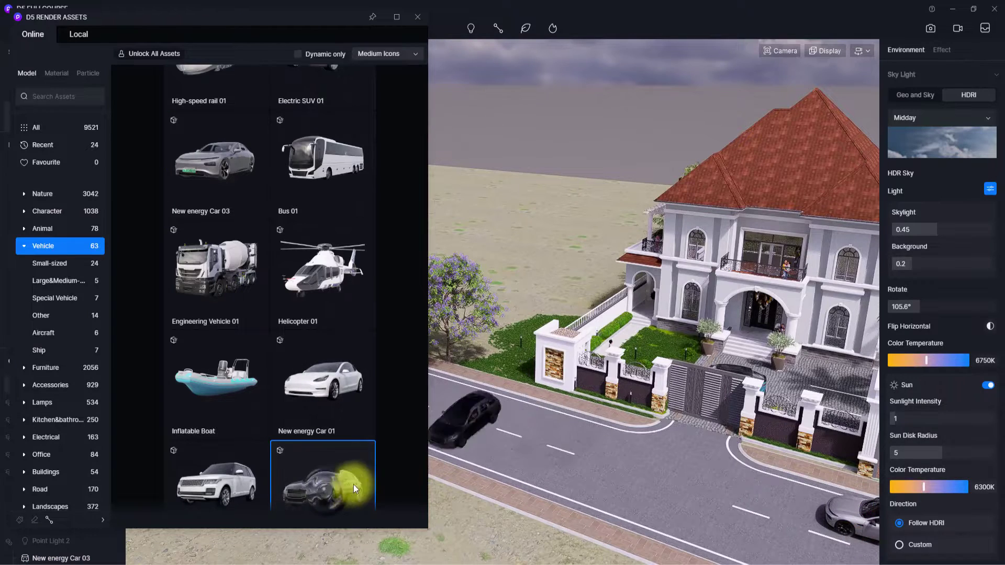
{"action": "left_click", "coordinate": [479, 451]}
{"action": "left_click_drag", "start_coordinate": [487, 472], "coordinate": [550, 439]}
{"action": "left_click_drag", "start_coordinate": [480, 468], "coordinate": [470, 477]}
{"action": "left_click", "coordinate": [418, 17]}
Step: Preview Clip 1 from Camera 1, rewind, then select the silver New energy Car 03 by the gatehouse
{"action": "left_click", "coordinate": [959, 29]}
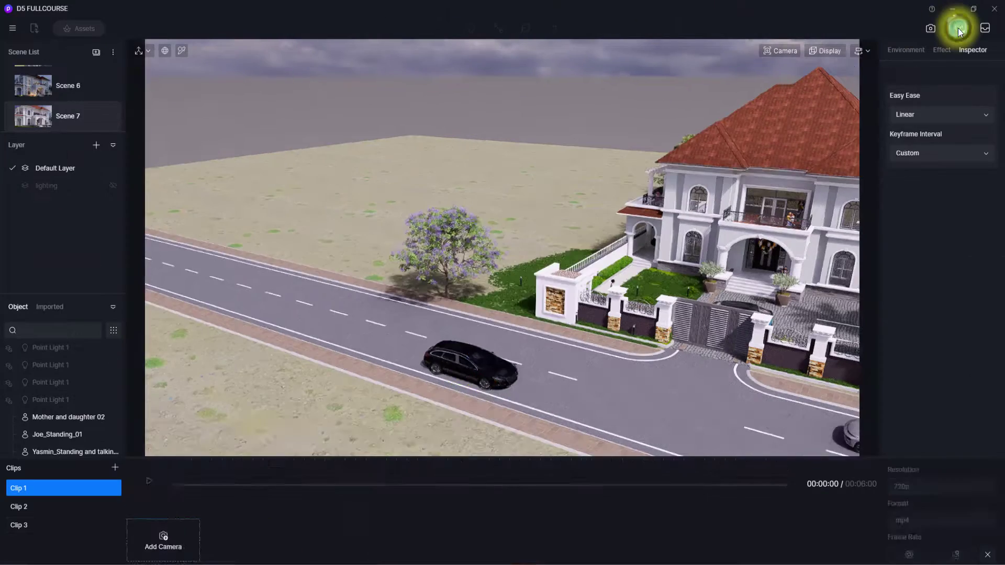
{"action": "left_click", "coordinate": [55, 490]}
{"action": "left_click", "coordinate": [150, 533]}
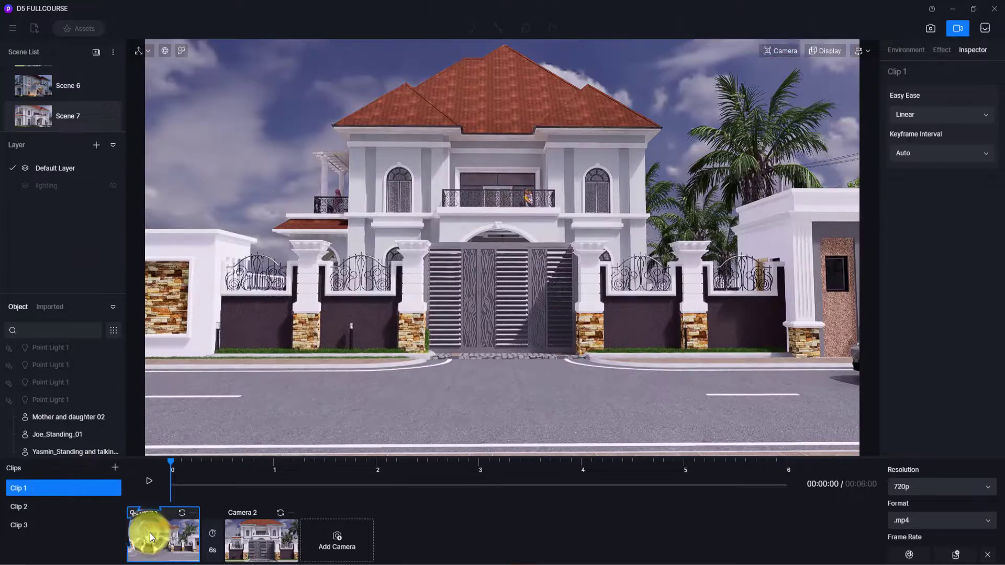
{"action": "left_click", "coordinate": [150, 482]}
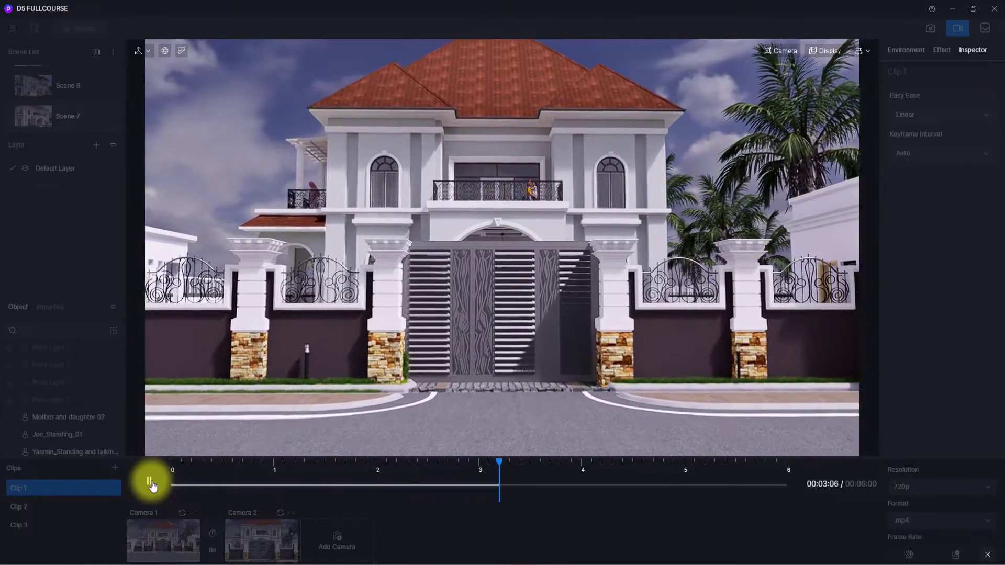
{"action": "left_click", "coordinate": [150, 482]}
{"action": "left_click", "coordinate": [74, 484]}
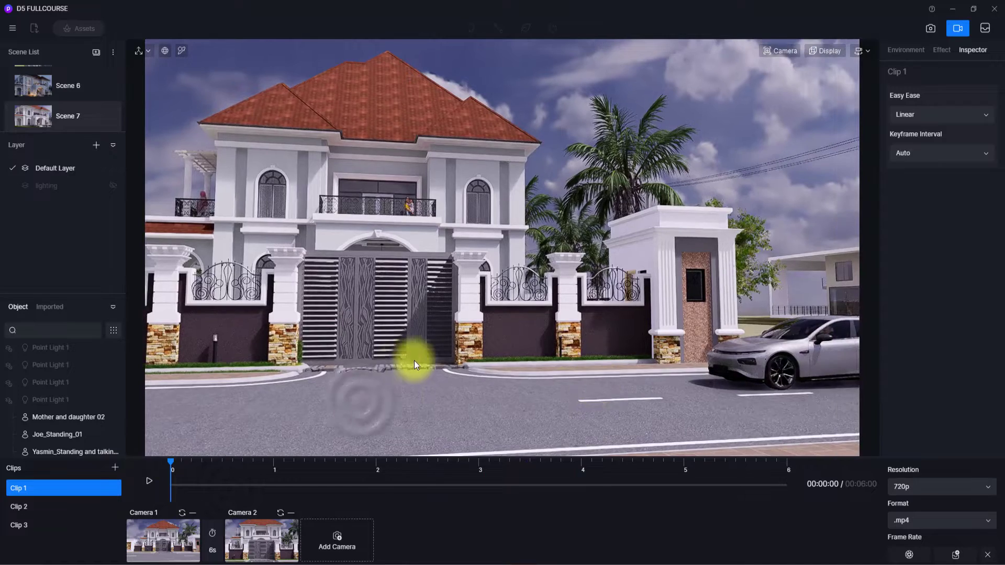
{"action": "right_click_drag", "start_coordinate": [414, 360], "coordinate": [687, 328]}
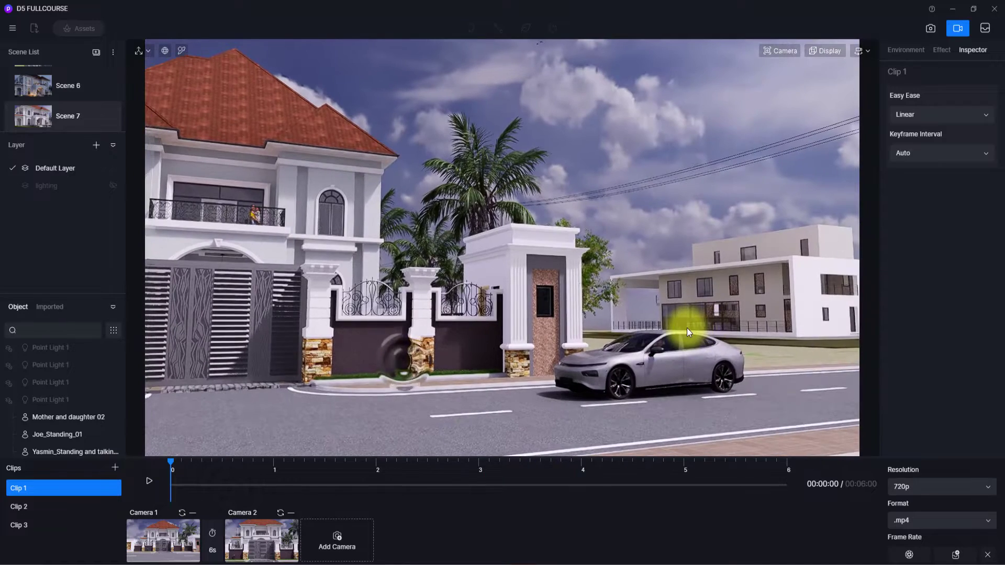
{"action": "left_click", "coordinate": [596, 373]}
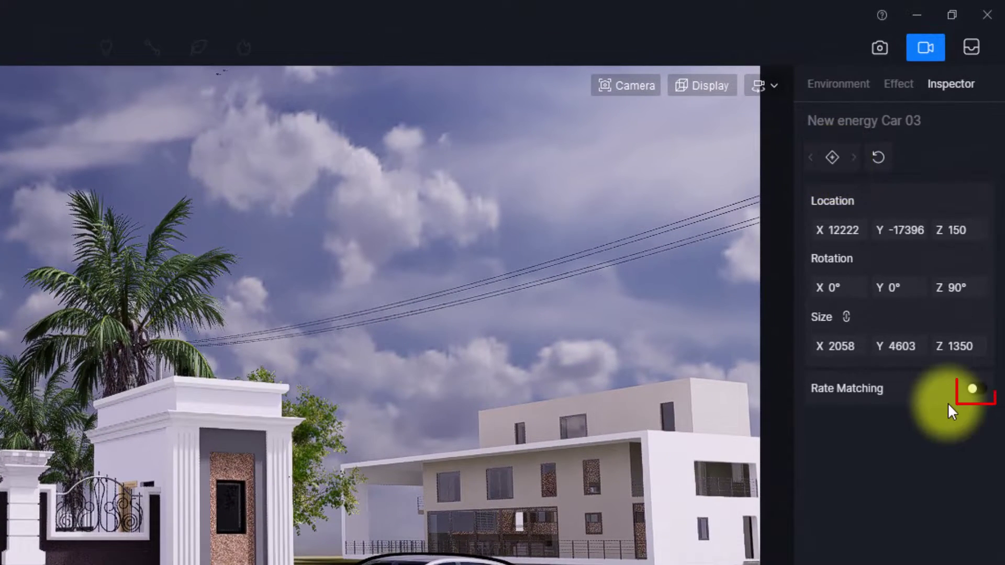
Step: Keyframe New energy Car 03 with Rate Matching at 0 s and 6 s, driving left beside the black car
{"action": "left_click", "coordinate": [975, 389]}
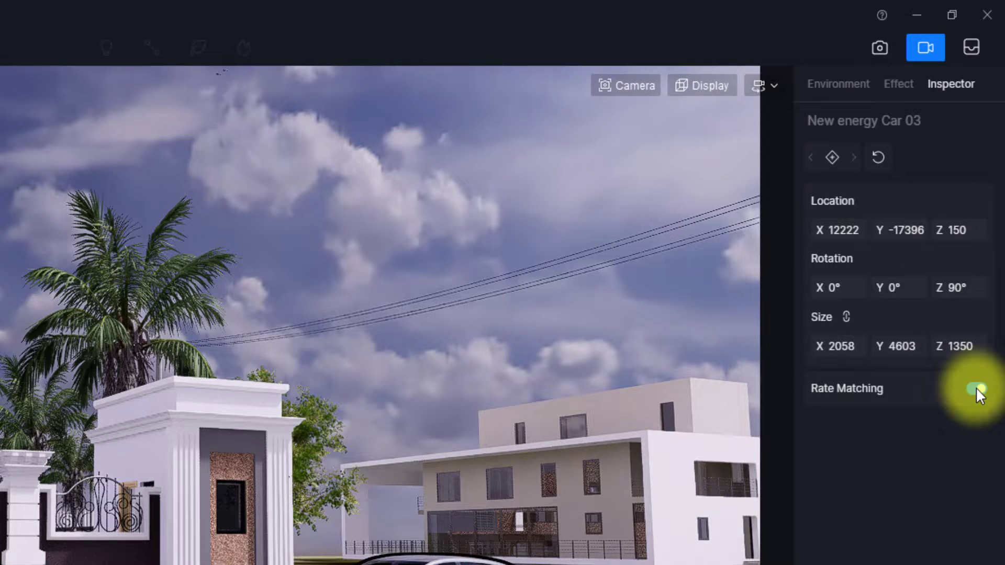
{"action": "left_click", "coordinate": [836, 159]}
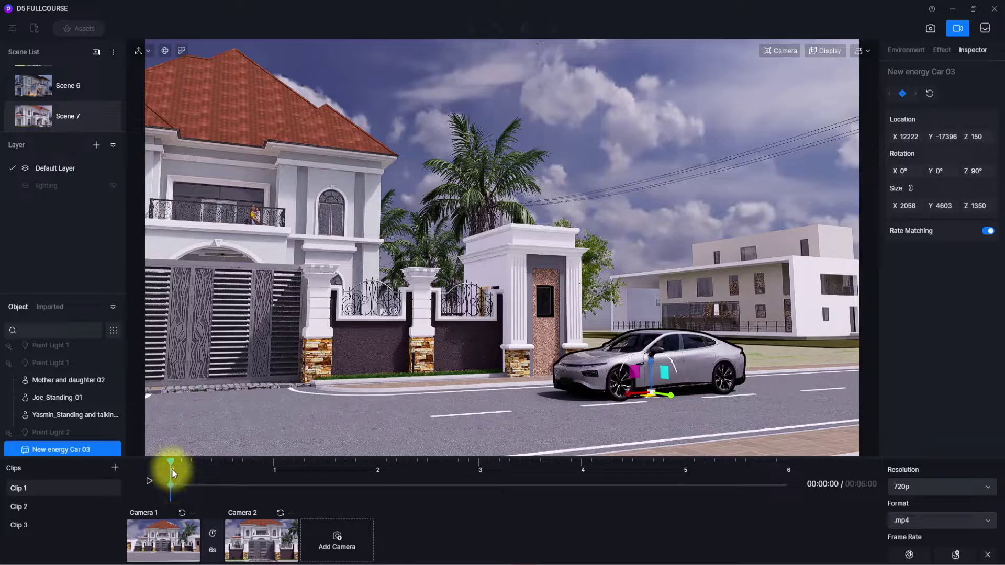
{"action": "left_click_drag", "start_coordinate": [171, 464], "coordinate": [866, 468]}
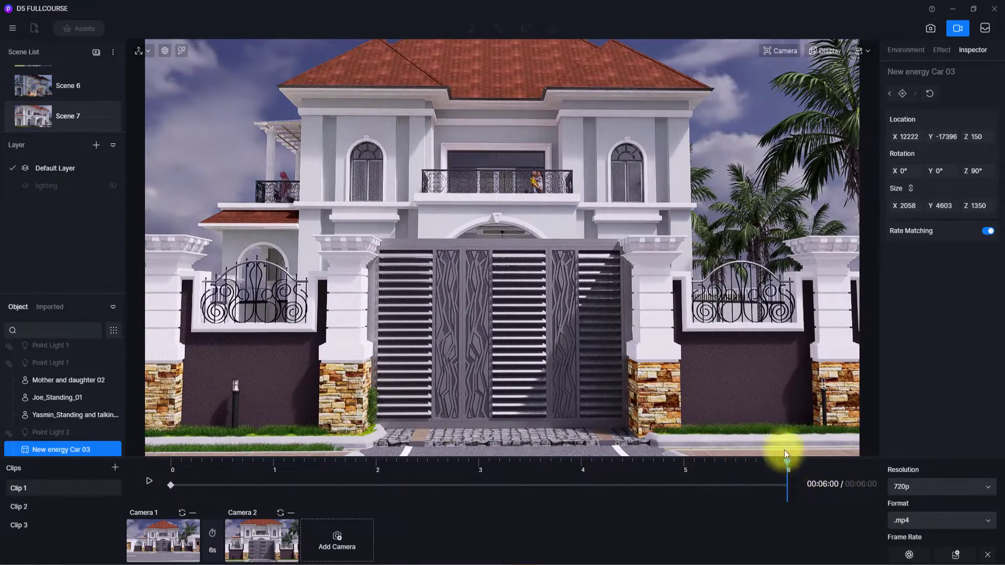
{"action": "right_click_drag", "start_coordinate": [699, 253], "coordinate": [607, 525]}
{"action": "scroll", "coordinate": [769, 284], "scroll_direction": "down", "scroll_amount": 5}
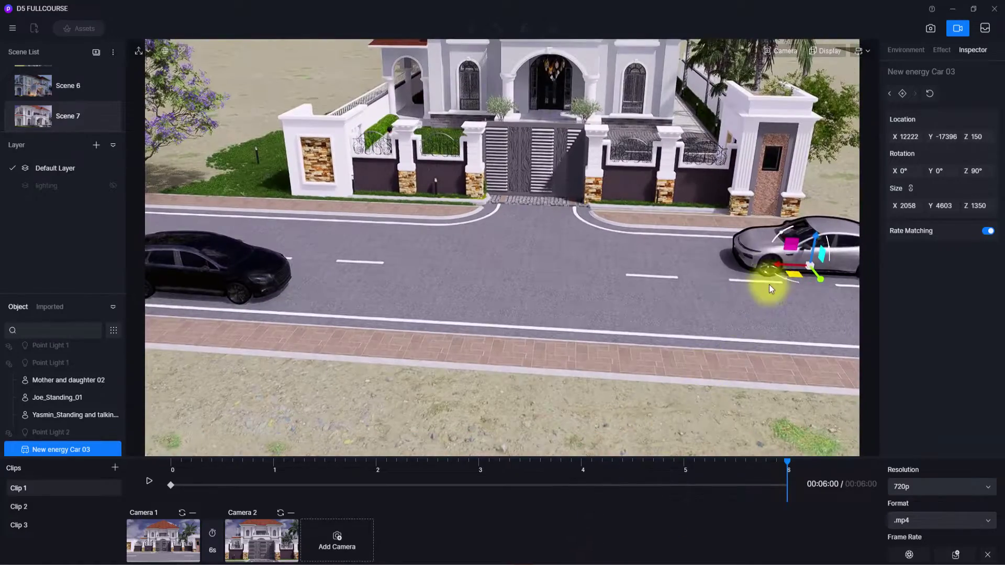
{"action": "left_click_drag", "start_coordinate": [781, 265], "coordinate": [127, 228]}
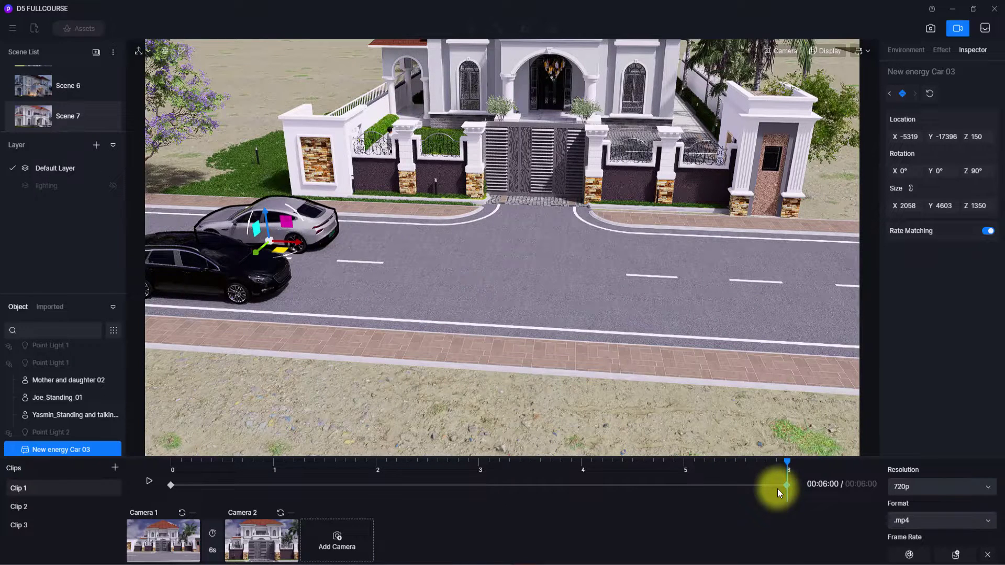
{"action": "left_click", "coordinate": [150, 486]}
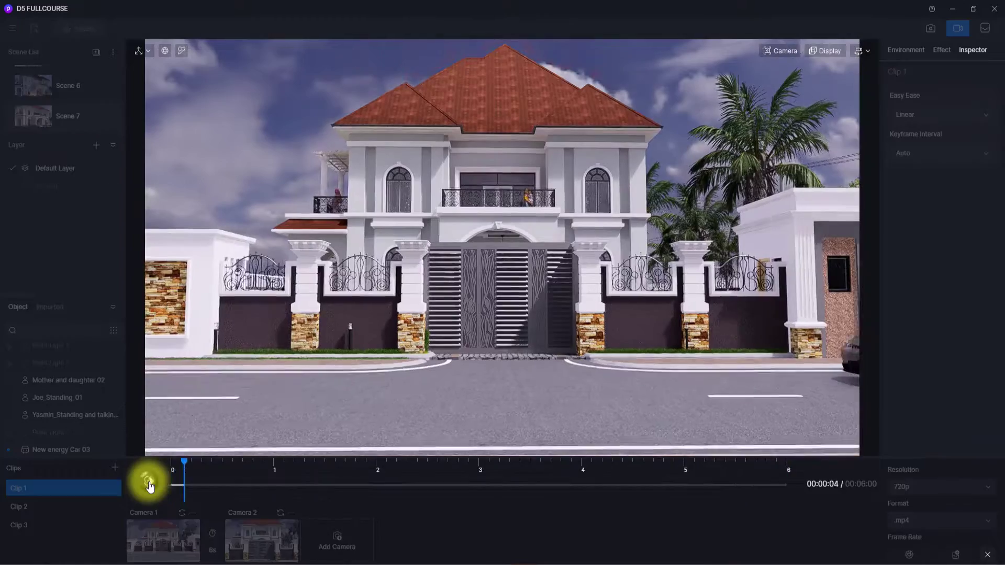
Step: Move New energy Car 03's 6 s keyframe far down the street to X -42770, then replay Clip 1
{"action": "left_click", "coordinate": [149, 481]}
{"action": "left_click_drag", "start_coordinate": [230, 466], "coordinate": [788, 464]}
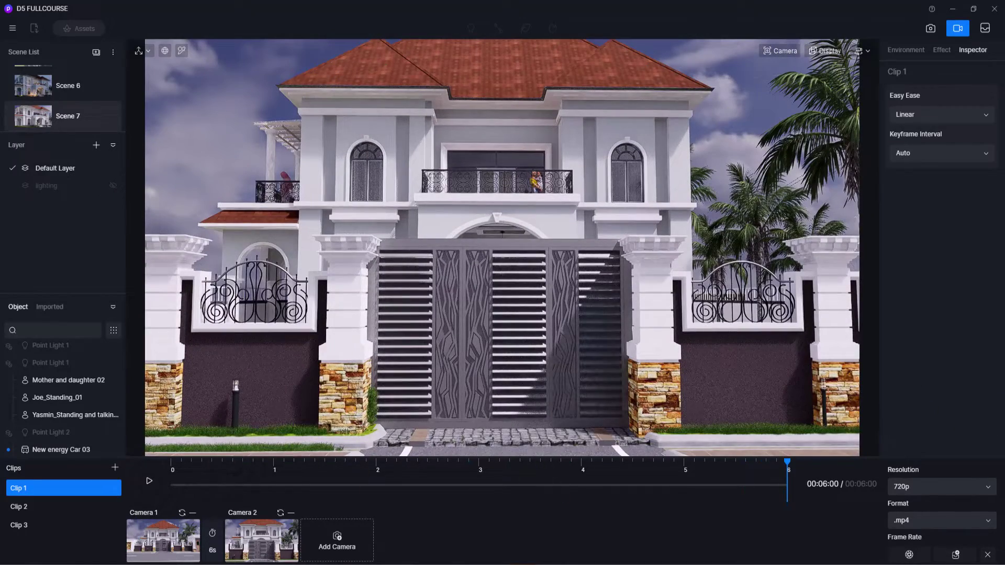
{"action": "right_click_drag", "start_coordinate": [696, 362], "coordinate": [352, 341]}
{"action": "left_click", "coordinate": [356, 342]}
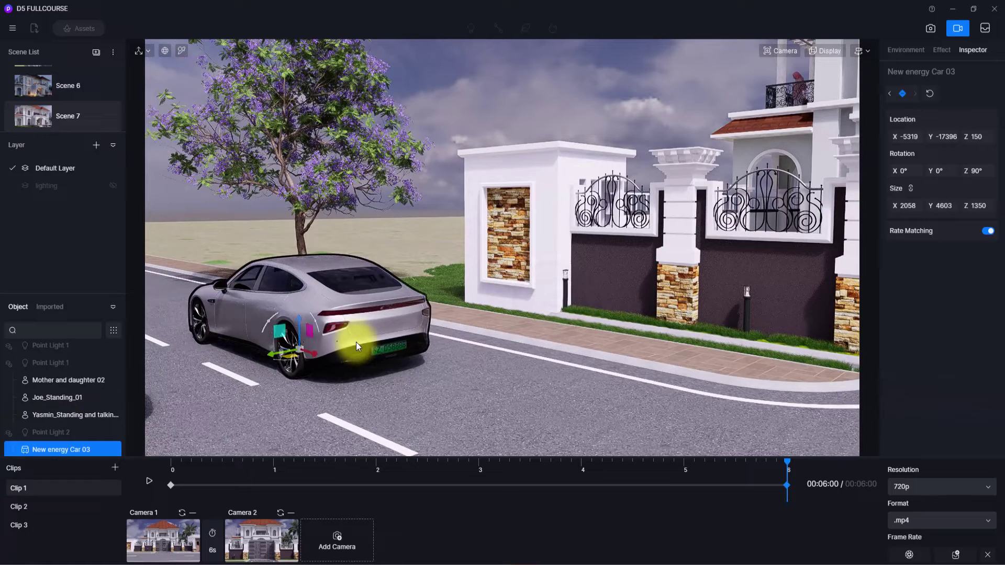
{"action": "left_click", "coordinate": [795, 487]}
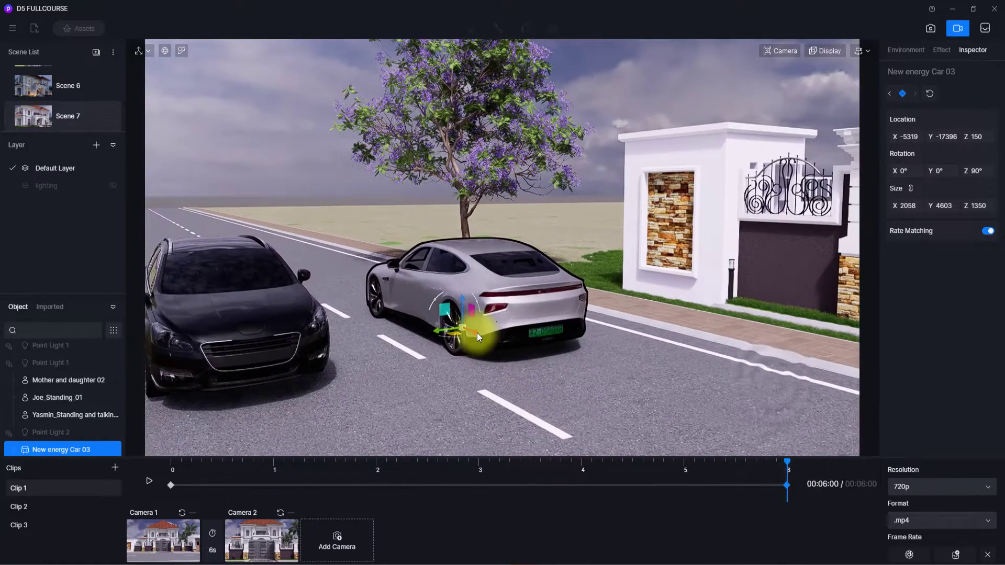
{"action": "left_click_drag", "start_coordinate": [477, 334], "coordinate": [199, 254]}
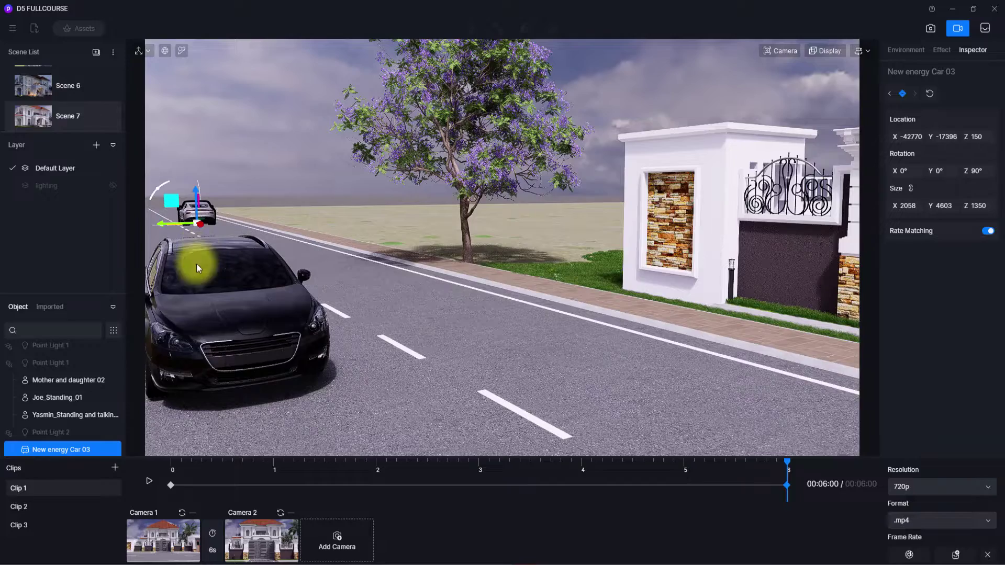
{"action": "left_click", "coordinate": [149, 481]}
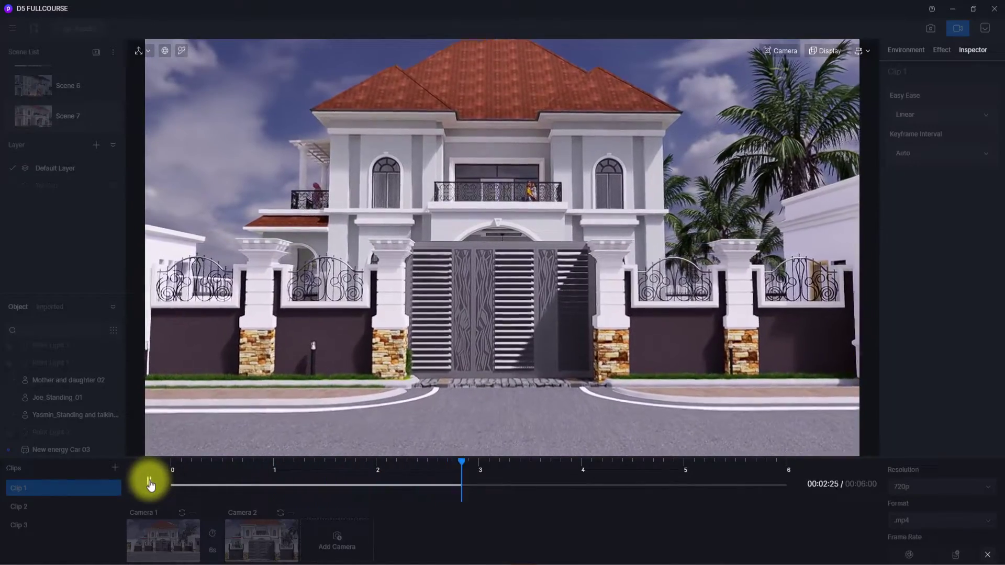
Step: Rewind and keyframe Wagon 03's starting position at 0 s with Rate Matching on
{"action": "left_click", "coordinate": [150, 482]}
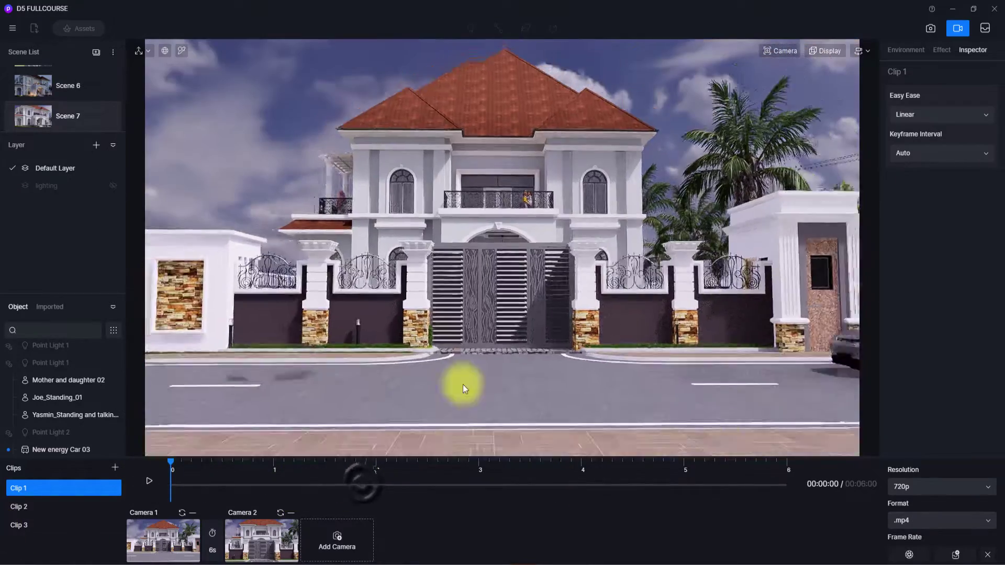
{"action": "right_click_drag", "start_coordinate": [460, 382], "coordinate": [401, 282]}
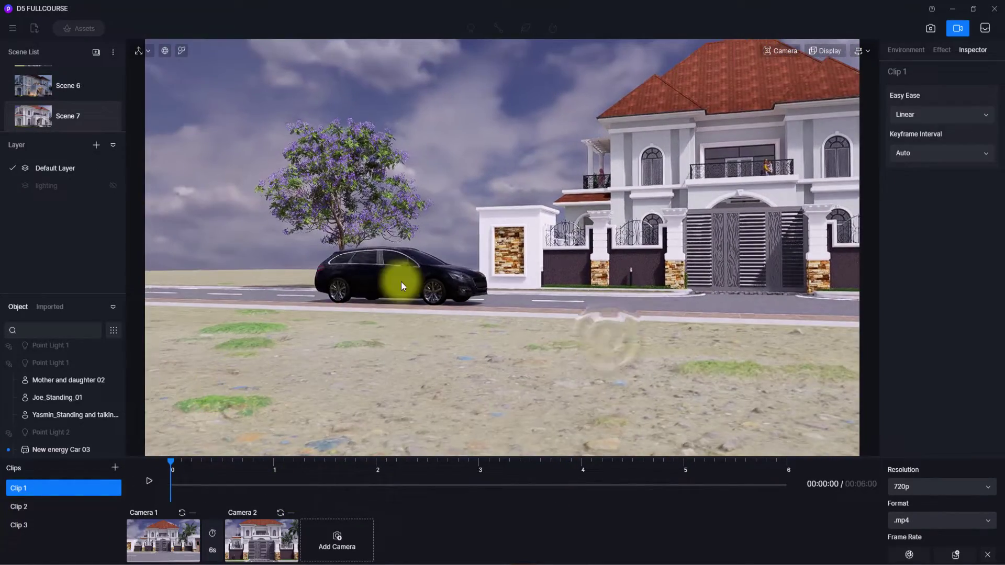
{"action": "left_click", "coordinate": [401, 282]}
{"action": "left_click", "coordinate": [904, 95]}
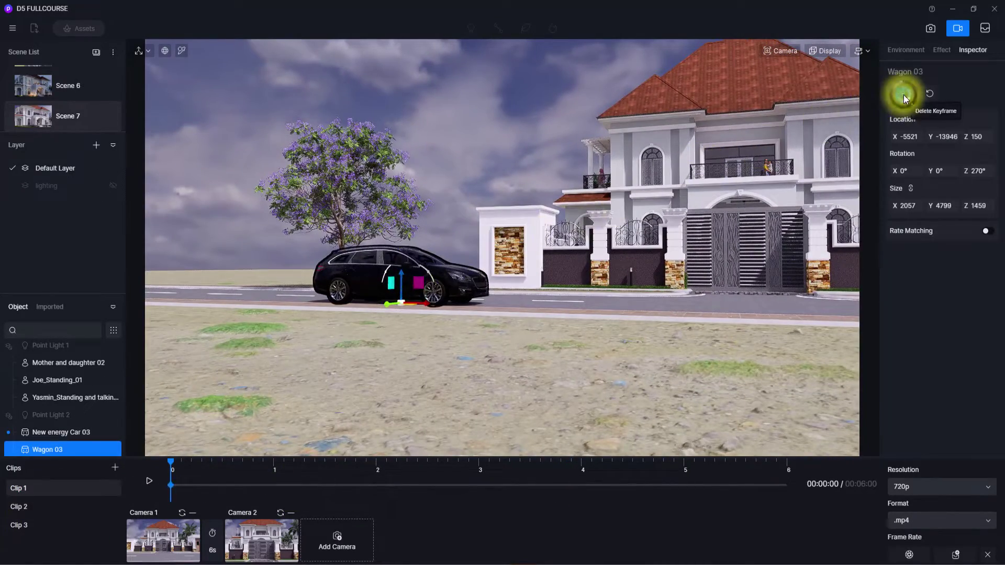
{"action": "left_click", "coordinate": [984, 230]}
Step: At 6 s drive Wagon 03 right from X -5521 to X 38962, then preview from Camera 1
{"action": "left_click_drag", "start_coordinate": [497, 459], "coordinate": [787, 466]}
{"action": "right_click_drag", "start_coordinate": [644, 251], "coordinate": [770, 261]}
{"action": "scroll", "coordinate": [427, 341], "scroll_direction": "down", "scroll_amount": 10}
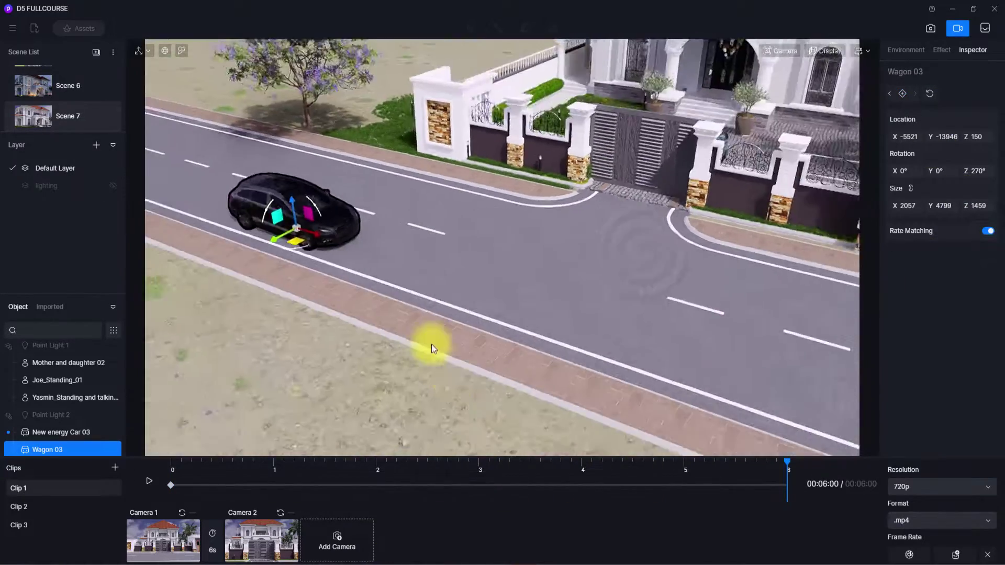
{"action": "right_click_drag", "start_coordinate": [404, 287], "coordinate": [429, 282]}
{"action": "left_click_drag", "start_coordinate": [255, 293], "coordinate": [887, 293]}
{"action": "left_click", "coordinate": [159, 530]}
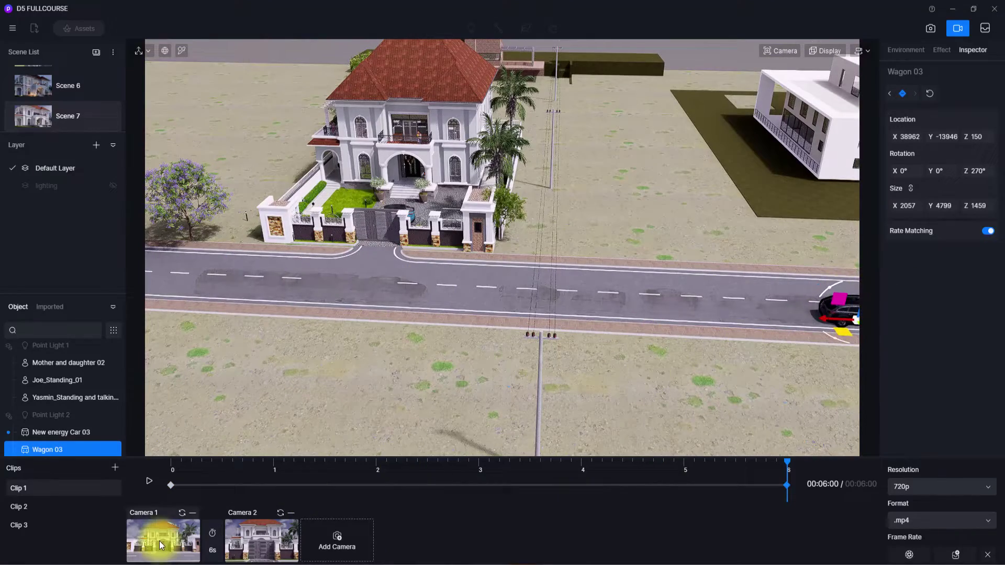
{"action": "left_click", "coordinate": [149, 480]}
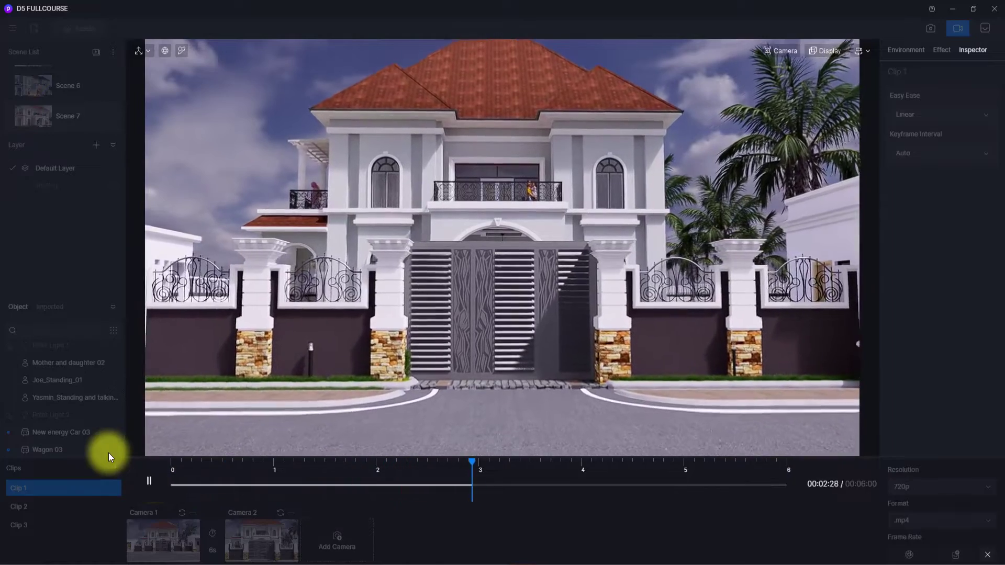
Step: Pause the preview, return to Clip 1's camera view, and exit video mode to scene editing
{"action": "left_click", "coordinate": [151, 482]}
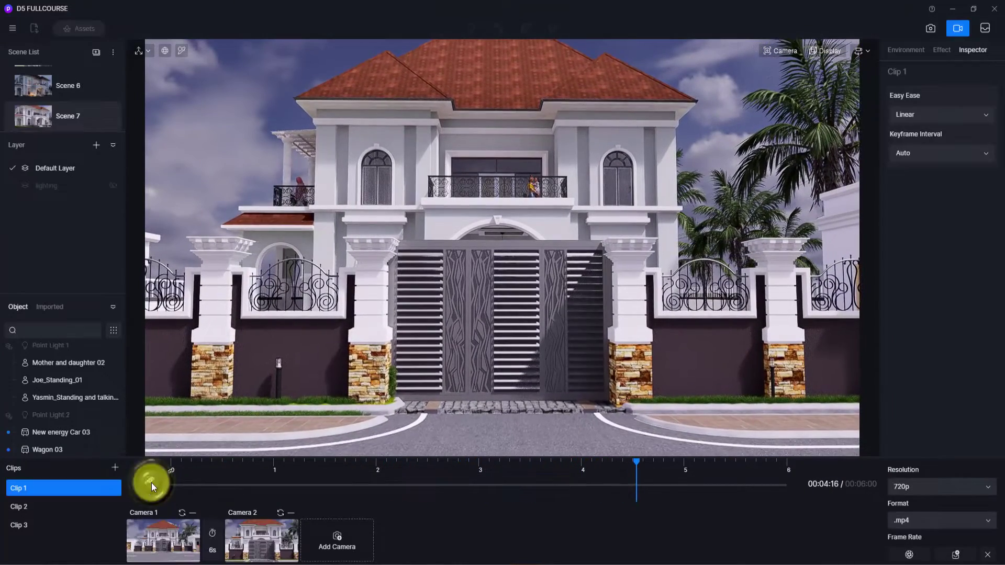
{"action": "right_click_drag", "start_coordinate": [390, 419], "coordinate": [659, 175]}
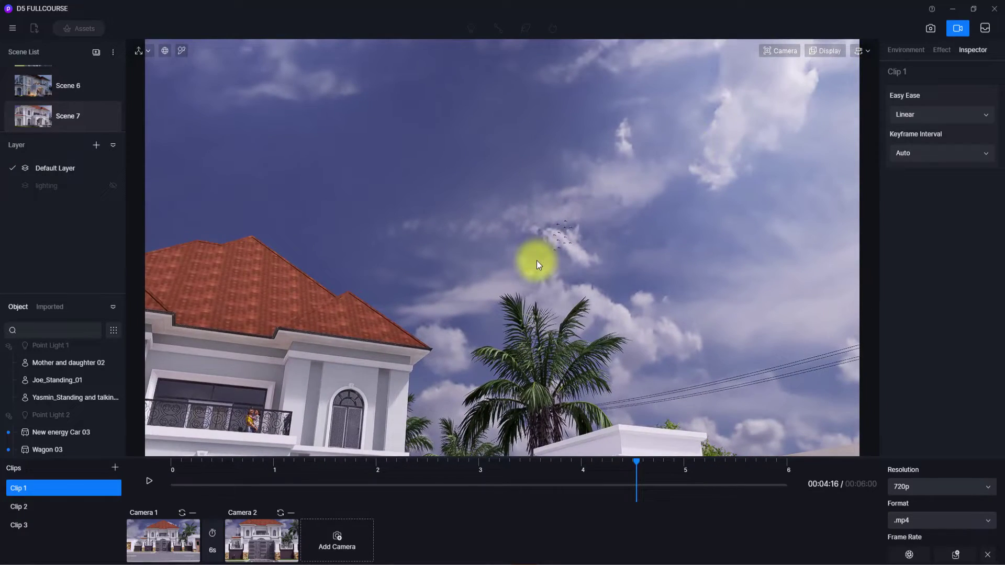
{"action": "left_click", "coordinate": [92, 489]}
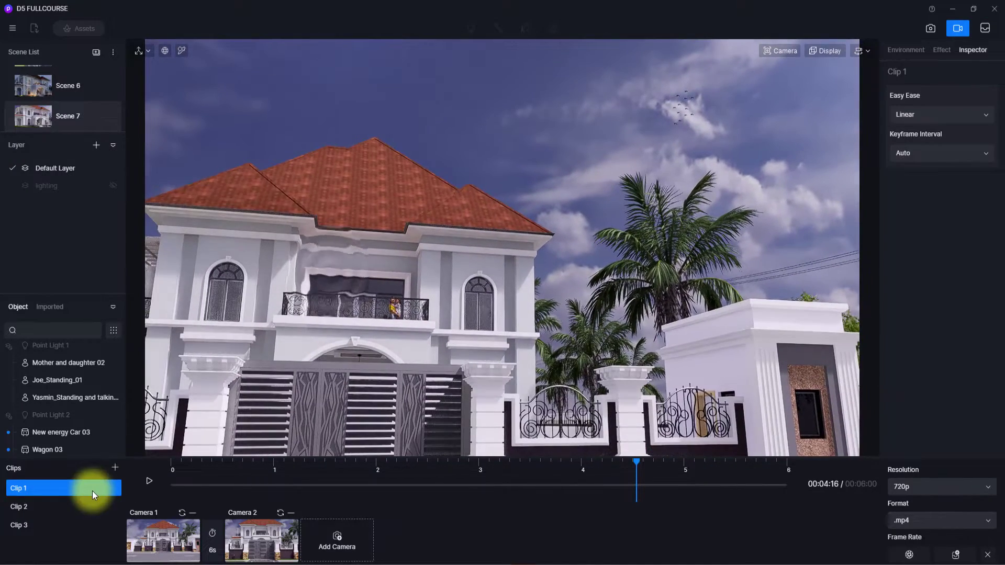
{"action": "left_click", "coordinate": [958, 28]}
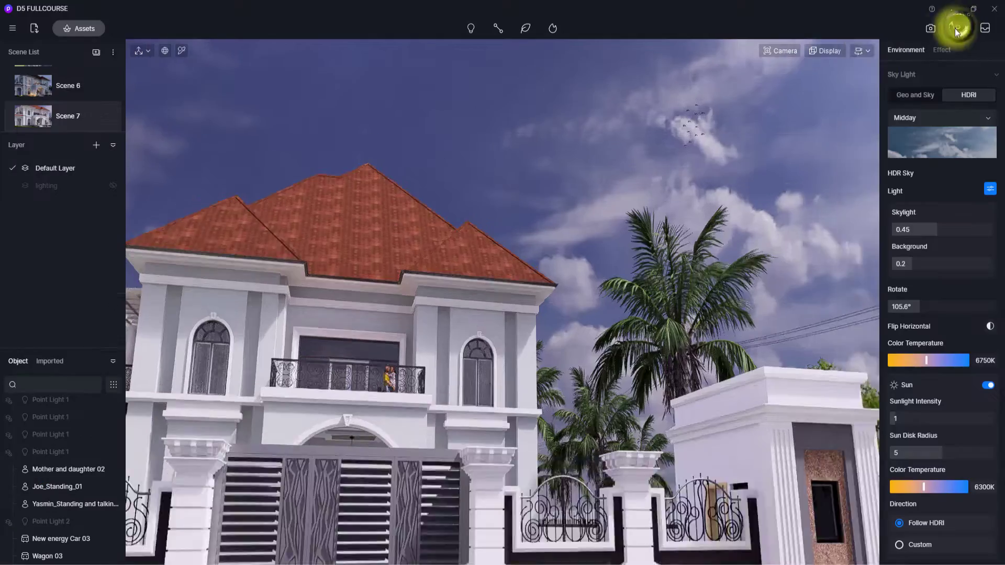
{"action": "scroll", "coordinate": [508, 226], "scroll_direction": "up", "scroll_amount": 5}
{"action": "scroll", "coordinate": [447, 340], "scroll_direction": "down", "scroll_amount": 5}
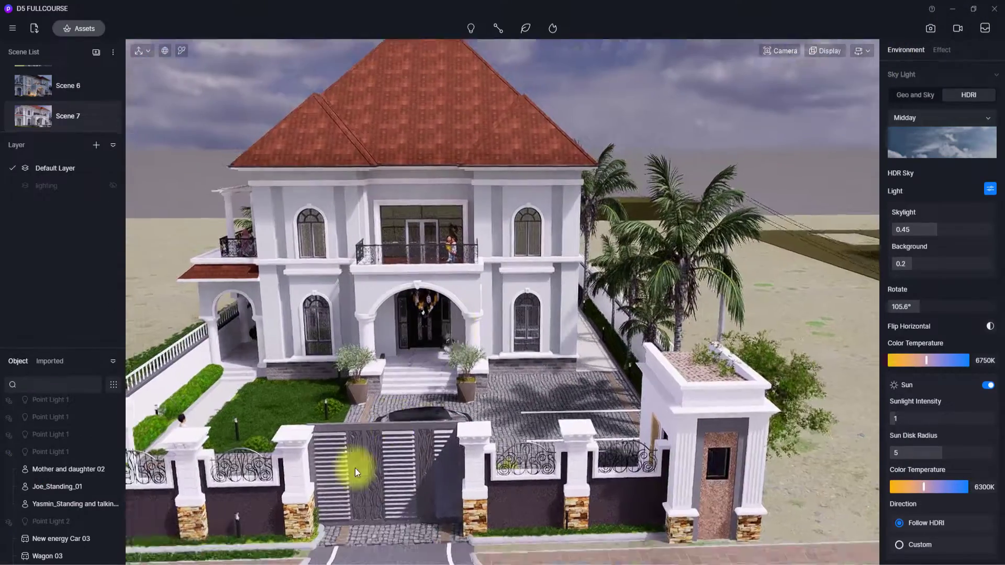
{"action": "scroll", "coordinate": [354, 464], "scroll_direction": "up", "scroll_amount": 3}
Step: Place the Wang Wei_03 character on the curb by the right gate wall, rotated 270° along the street
{"action": "left_click", "coordinate": [68, 31]}
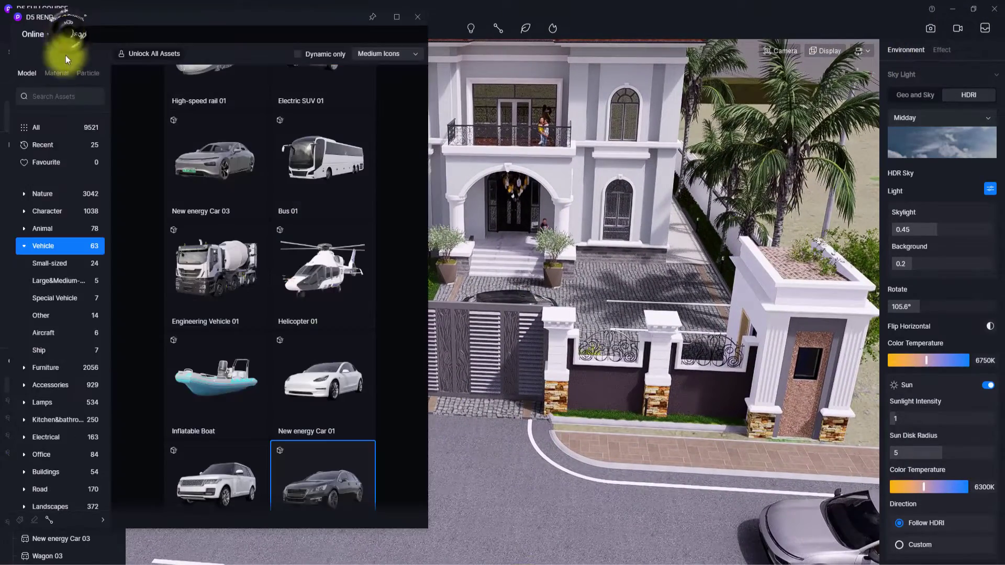
{"action": "left_click", "coordinate": [46, 211]}
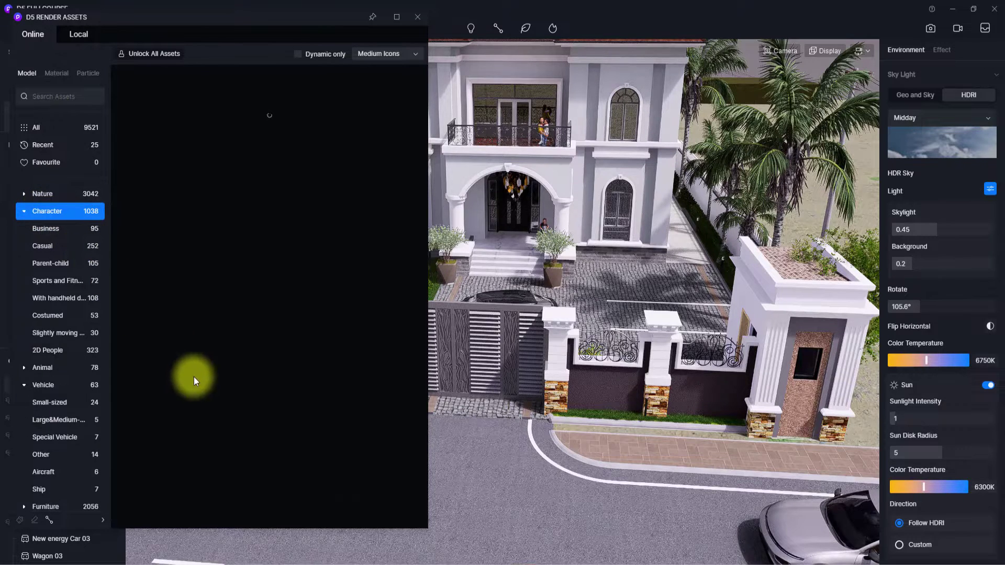
{"action": "scroll", "coordinate": [425, 233], "scroll_direction": "down", "scroll_amount": 10}
{"action": "scroll", "coordinate": [426, 230], "scroll_direction": "down", "scroll_amount": 3}
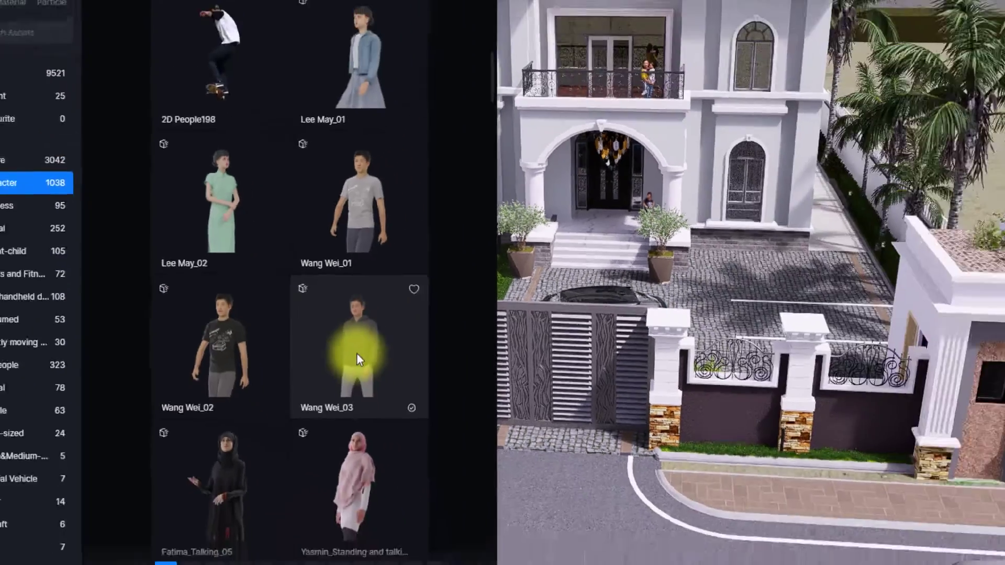
{"action": "left_click", "coordinate": [440, 382]}
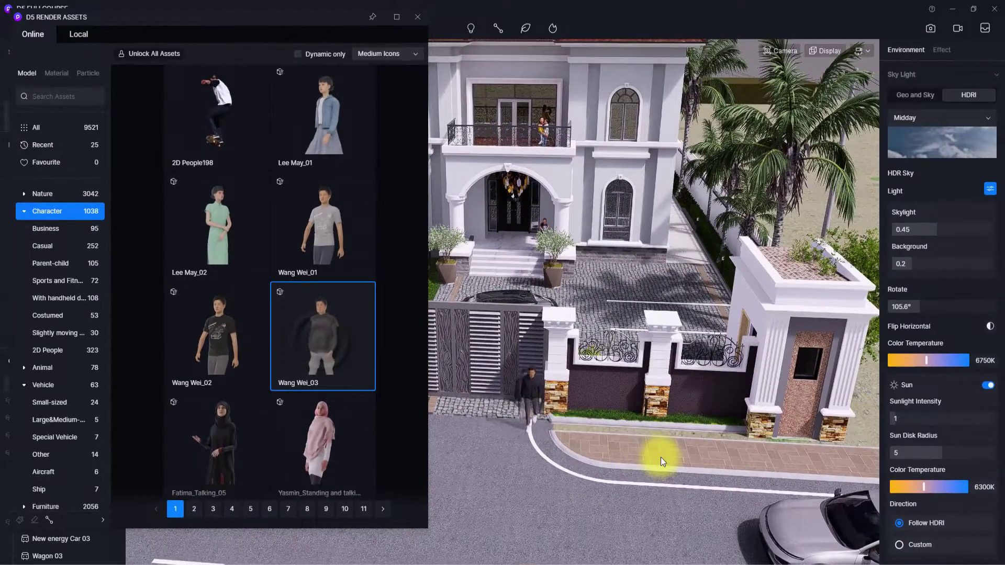
{"action": "left_click", "coordinate": [585, 441]}
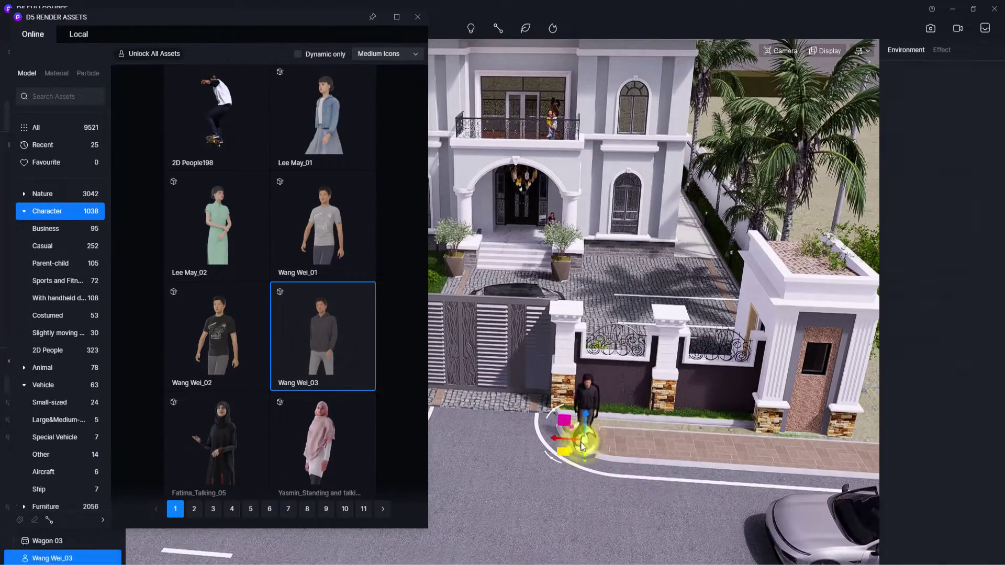
{"action": "left_click_drag", "start_coordinate": [550, 461], "coordinate": [618, 464]}
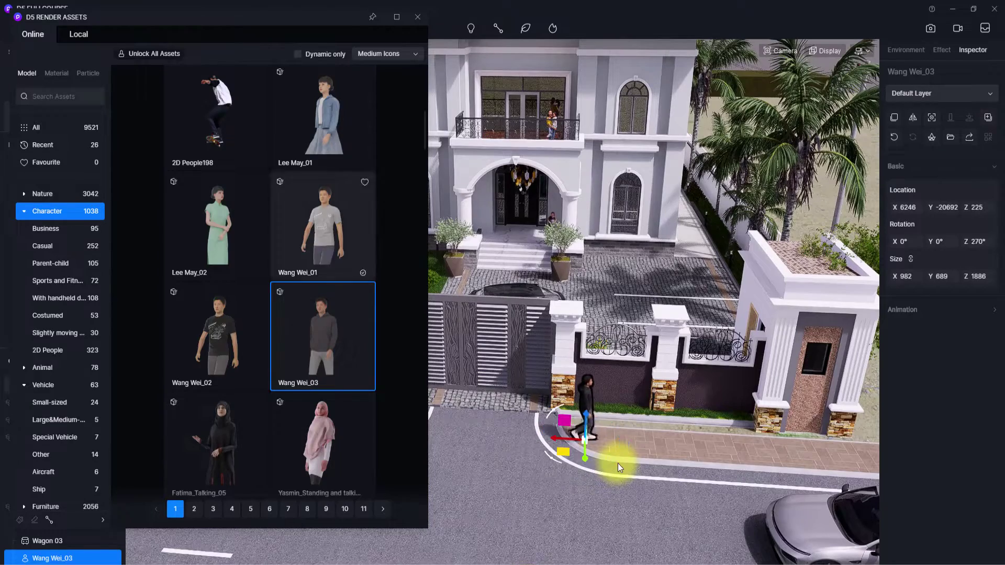
{"action": "left_click", "coordinate": [418, 18]}
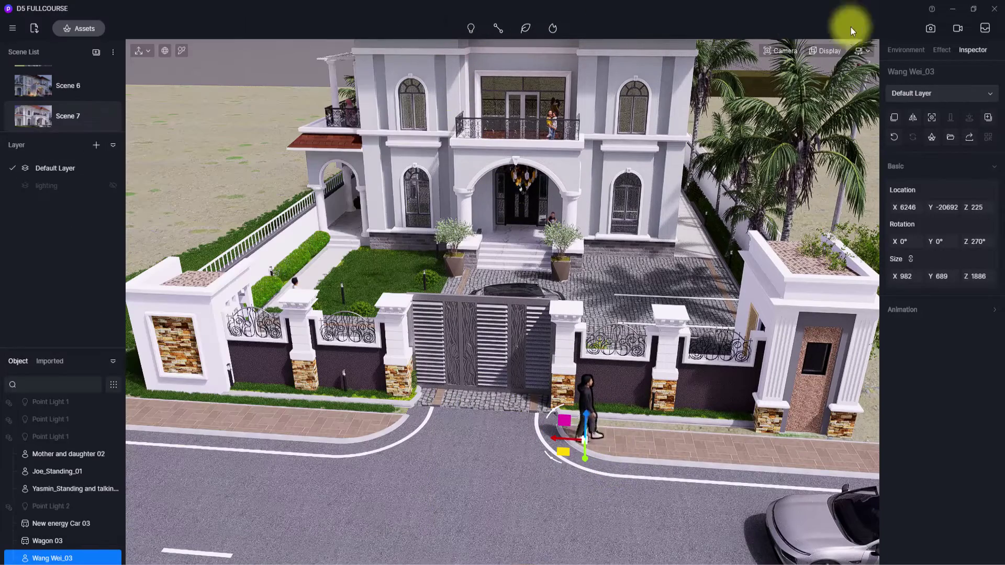
Step: In the video editor, keyframe Wang Wei_03's starting position from Camera 1's view
{"action": "left_click", "coordinate": [956, 29]}
{"action": "left_click", "coordinate": [171, 540]}
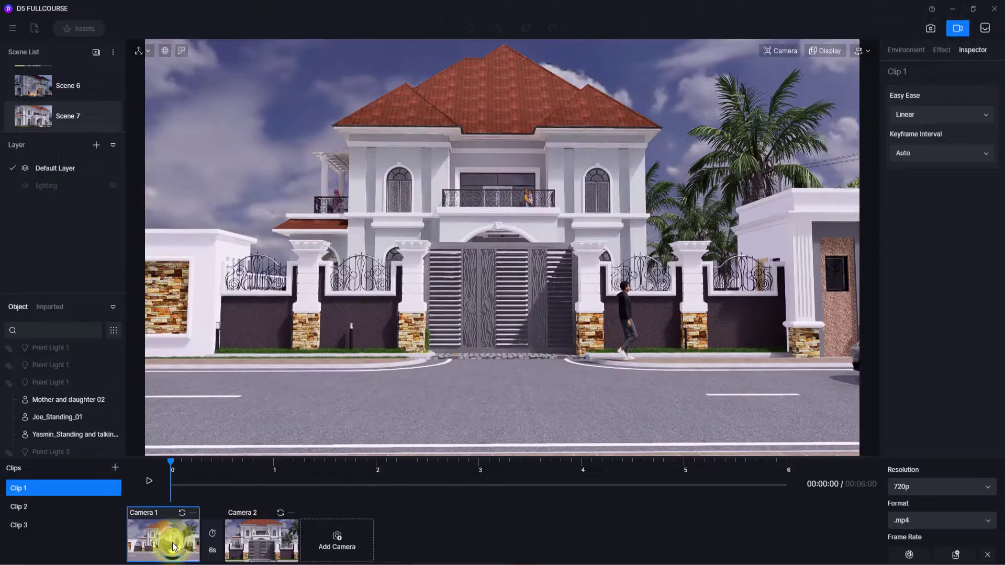
{"action": "left_click", "coordinate": [628, 319]}
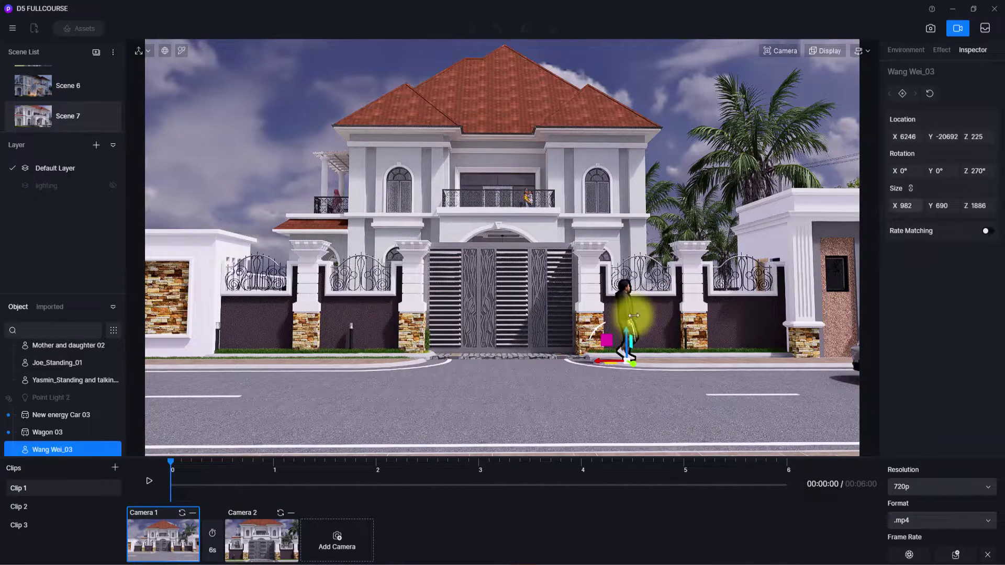
{"action": "left_click", "coordinate": [900, 93]}
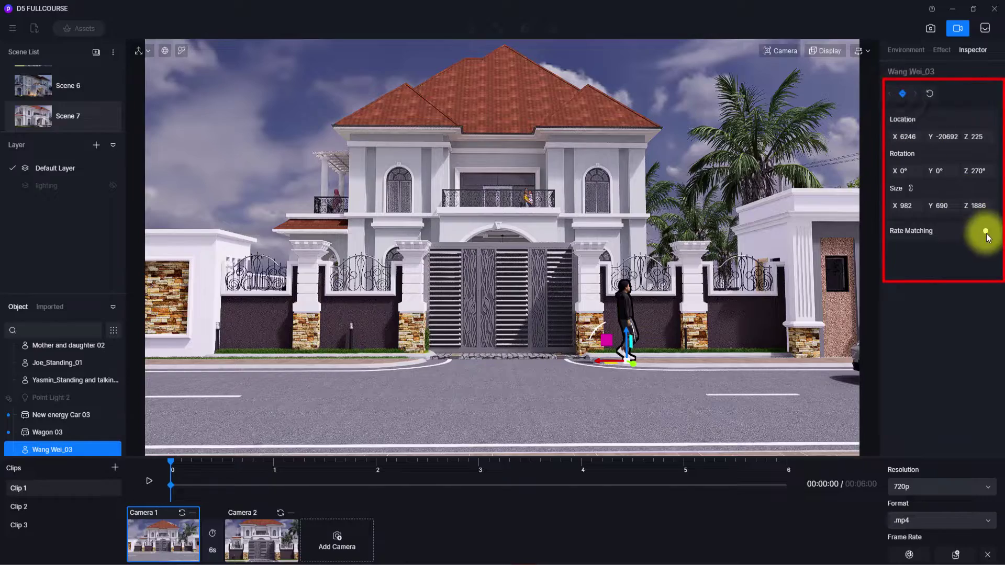
Step: At the clip's end, move Wang Wei_03 along the pavement toward the gate to X 12810
{"action": "left_click_drag", "start_coordinate": [173, 464], "coordinate": [830, 482]}
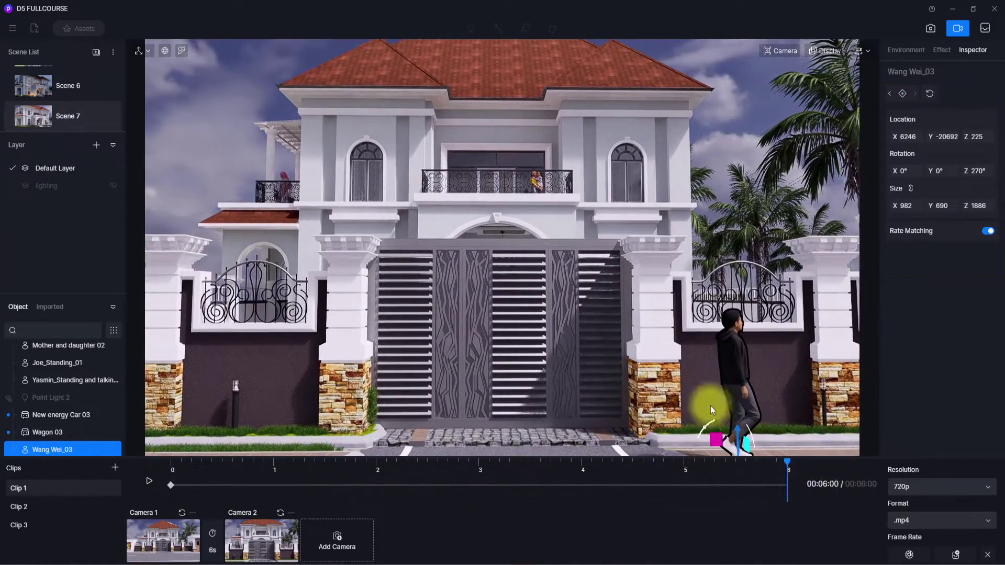
{"action": "right_click_drag", "start_coordinate": [414, 246], "coordinate": [875, 321]}
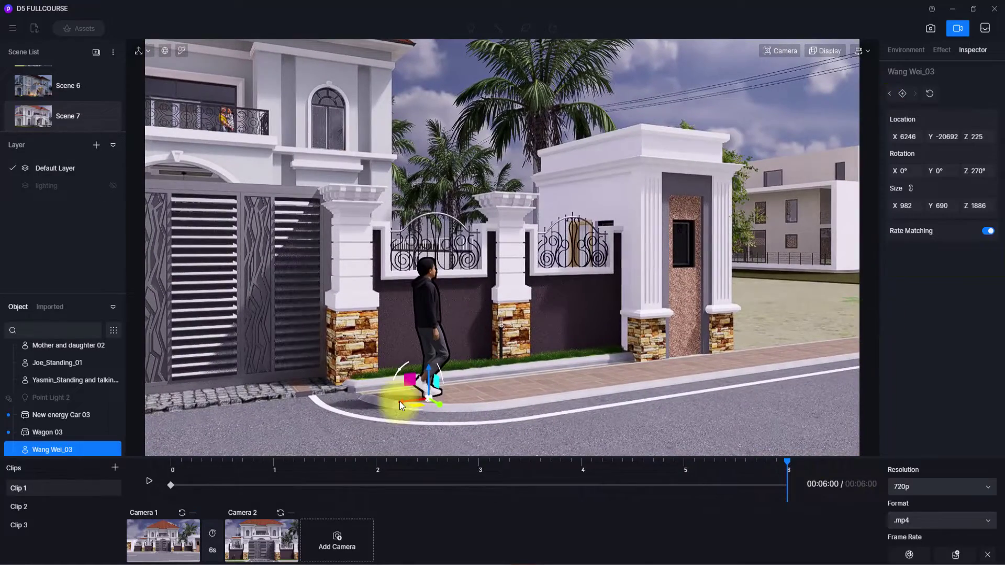
{"action": "left_click_drag", "start_coordinate": [400, 401], "coordinate": [866, 329]}
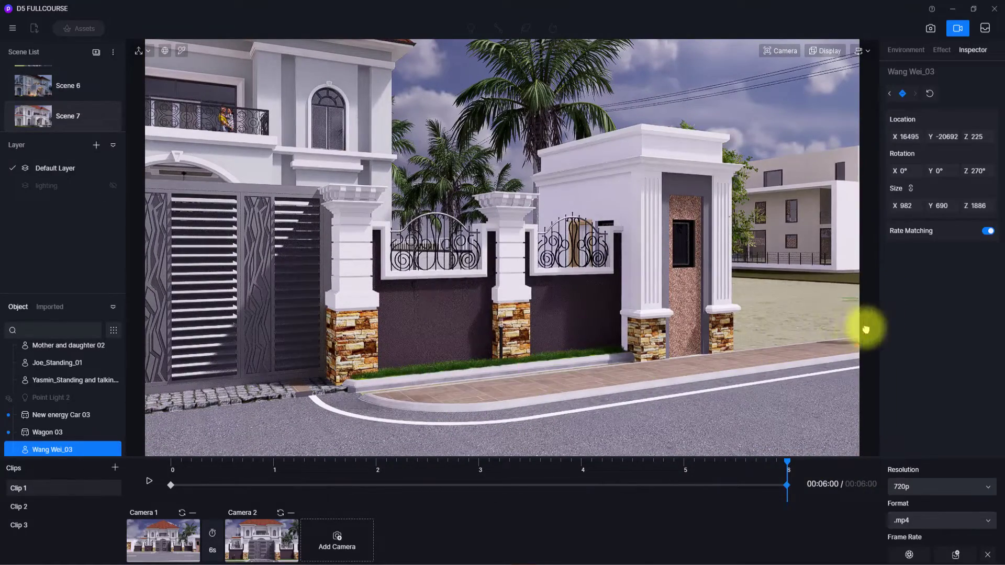
{"action": "scroll", "coordinate": [866, 329], "scroll_direction": "down", "scroll_amount": 3}
{"action": "left_click", "coordinate": [148, 482]}
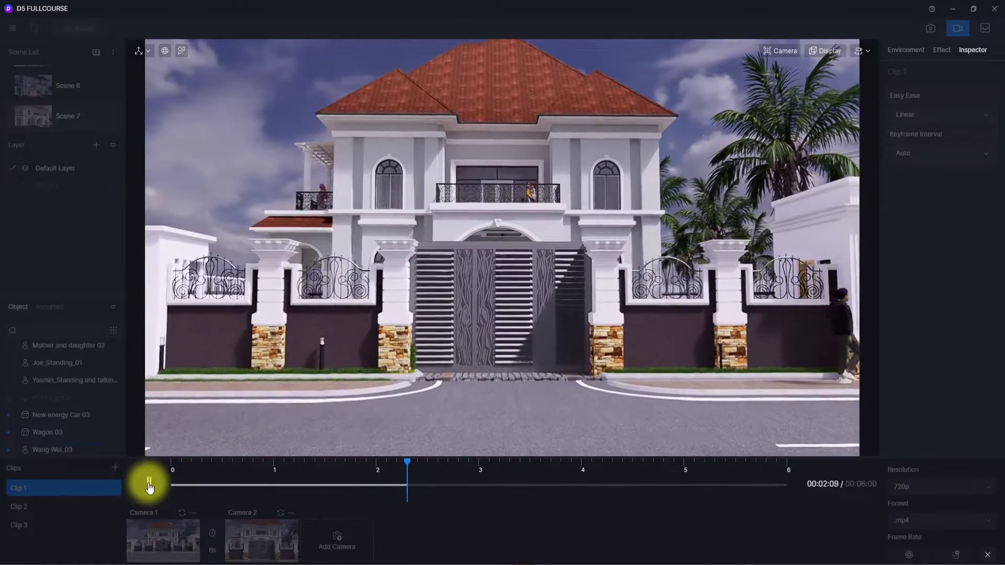
{"action": "left_click", "coordinate": [149, 482]}
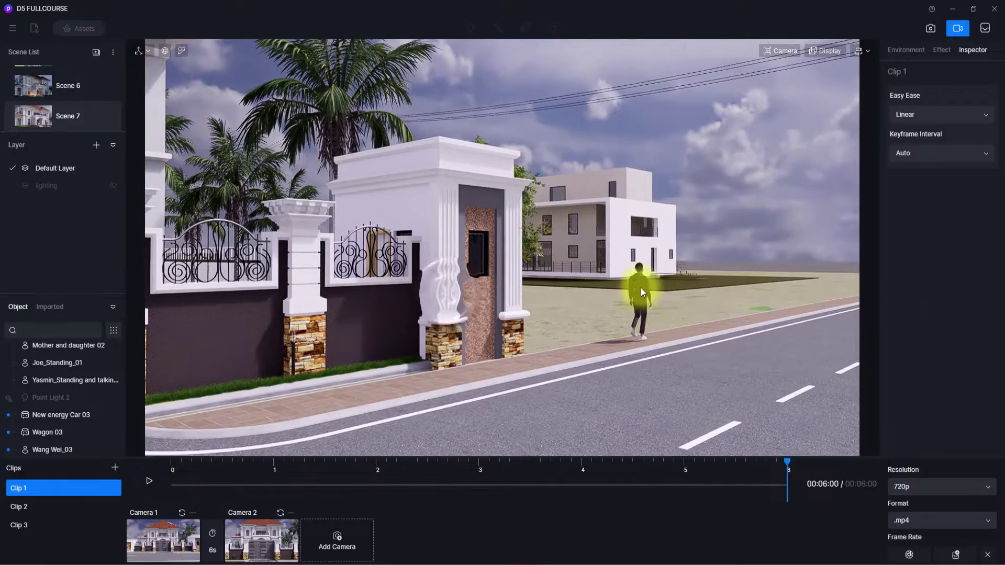
{"action": "left_click", "coordinate": [639, 291]}
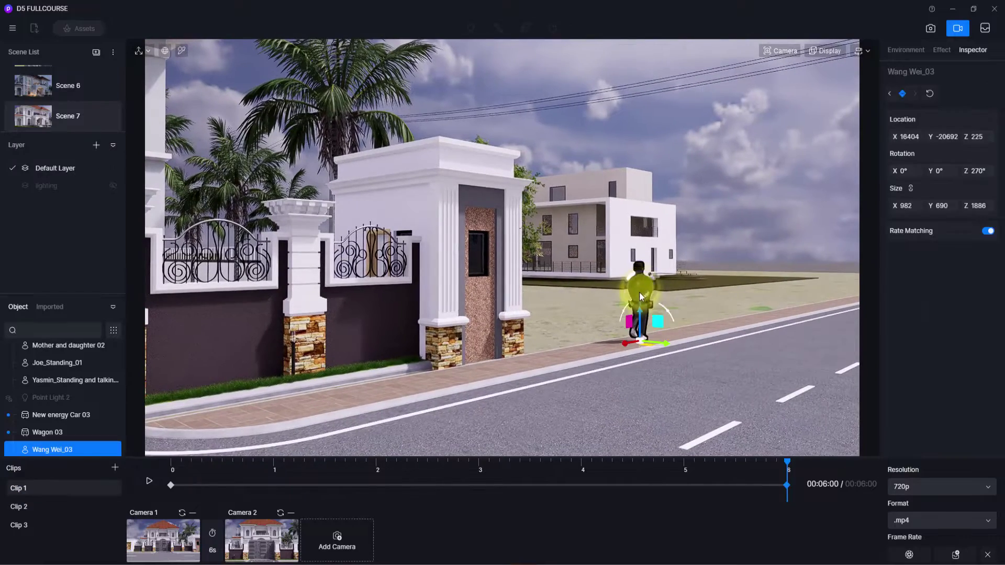
{"action": "left_click_drag", "start_coordinate": [625, 343], "coordinate": [525, 372]}
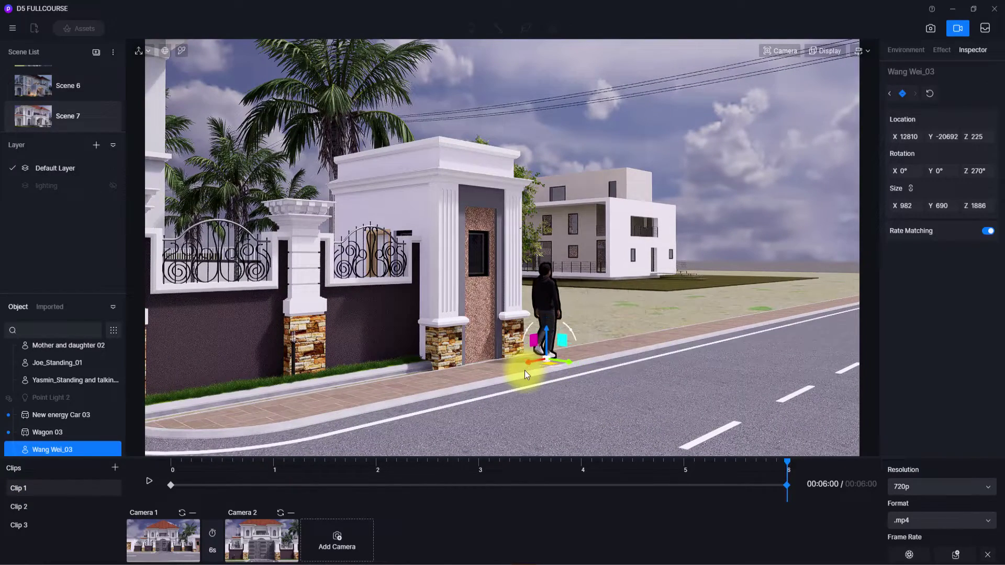
Step: Preview the clip, then return to Camera 1's view with the playhead back at 0
{"action": "left_click", "coordinate": [147, 485]}
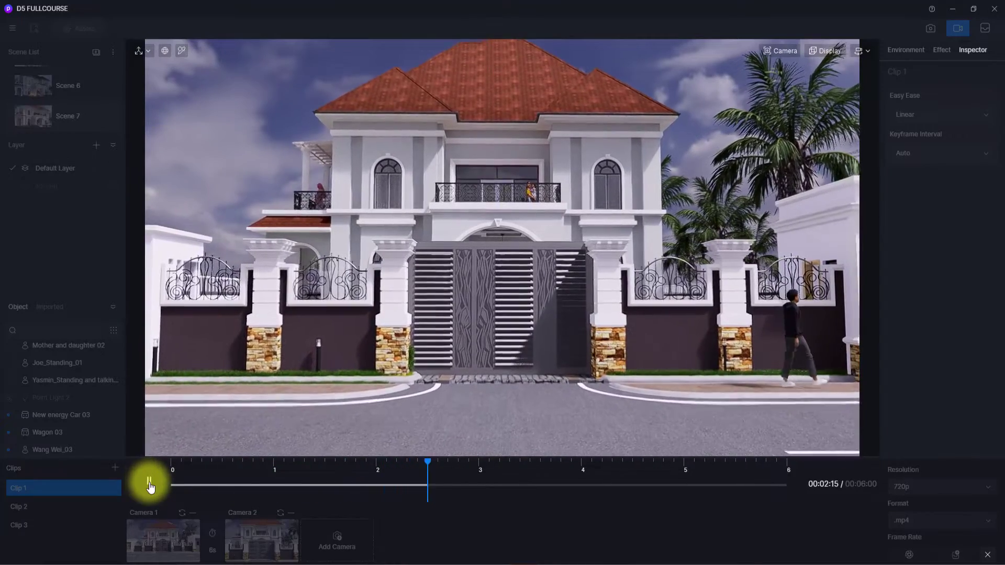
{"action": "left_click", "coordinate": [149, 482]}
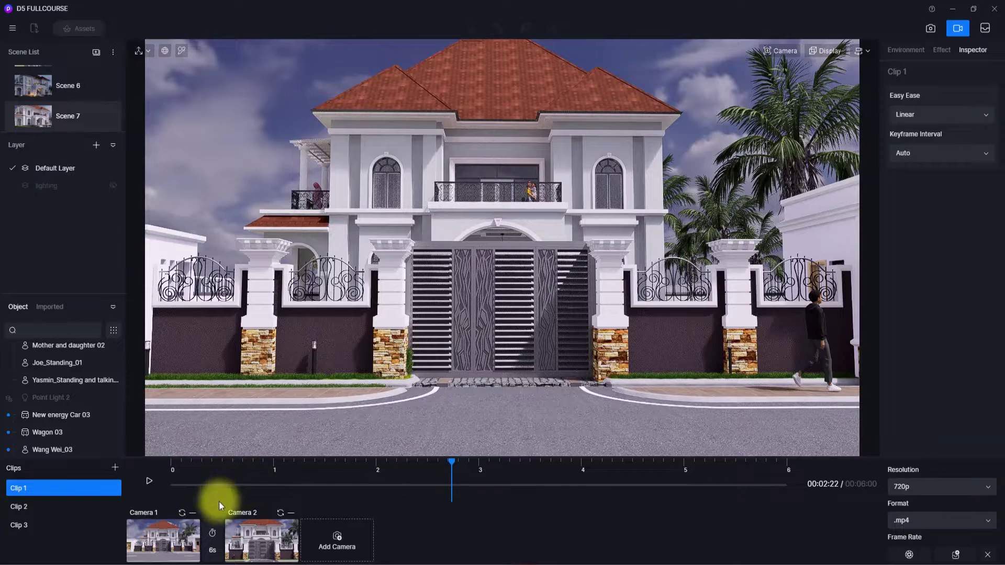
{"action": "left_click", "coordinate": [172, 535]}
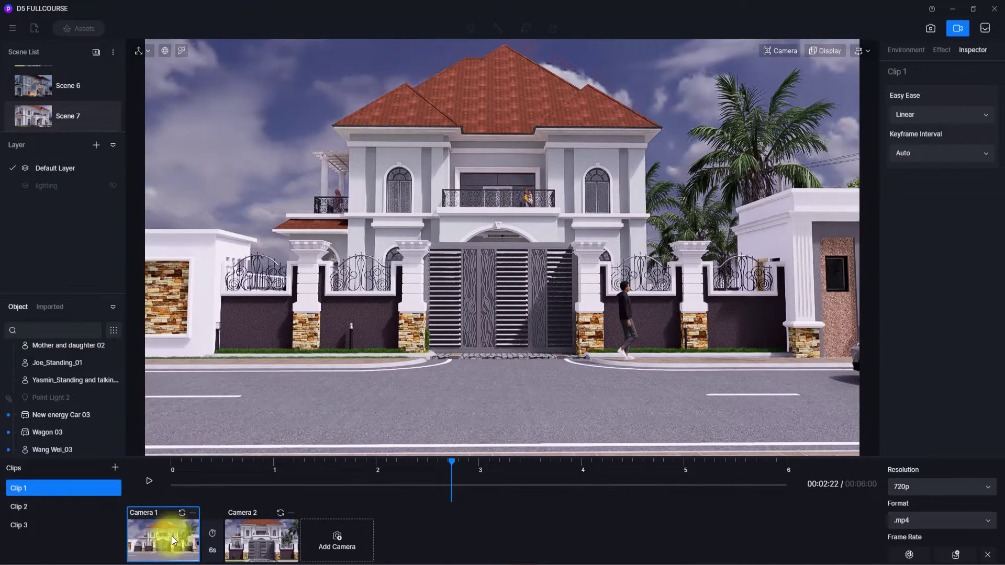
{"action": "left_click", "coordinate": [173, 484]}
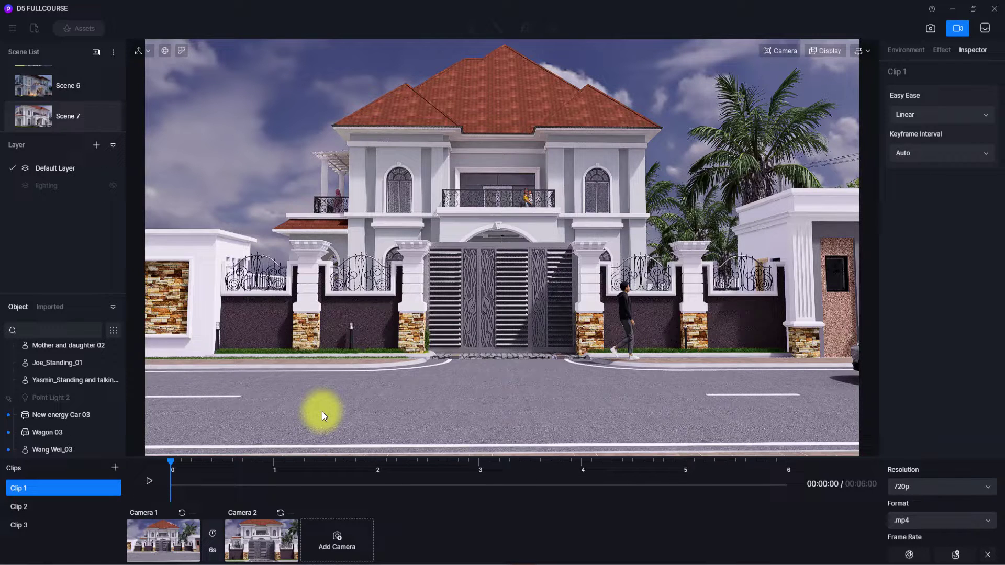
Step: Turn on Wind in the Environment weather settings and raise its strength from 0.1 to 1
{"action": "left_click", "coordinate": [916, 54]}
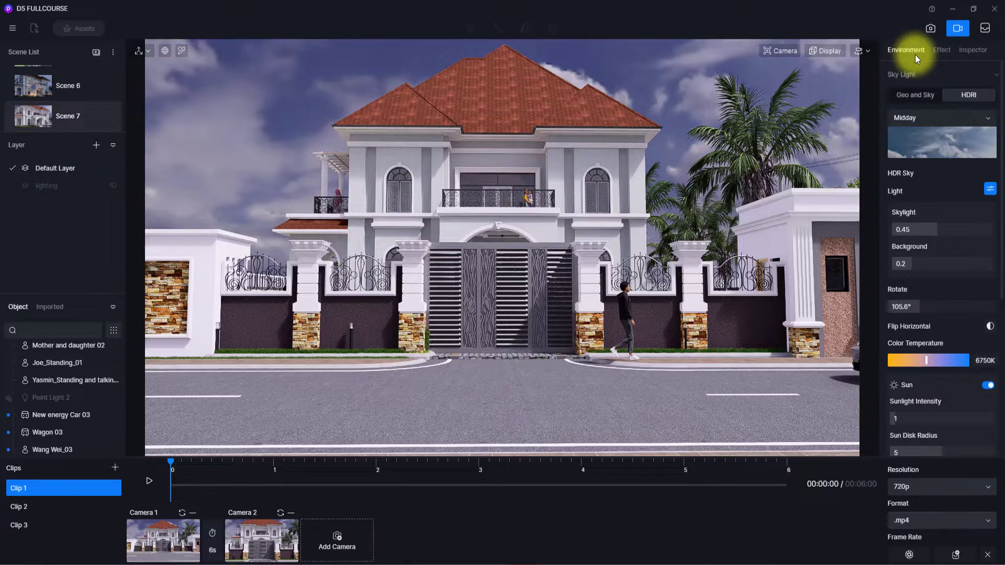
{"action": "scroll", "coordinate": [915, 55], "scroll_direction": "down", "scroll_amount": 2}
{"action": "scroll", "coordinate": [954, 244], "scroll_direction": "down", "scroll_amount": 6}
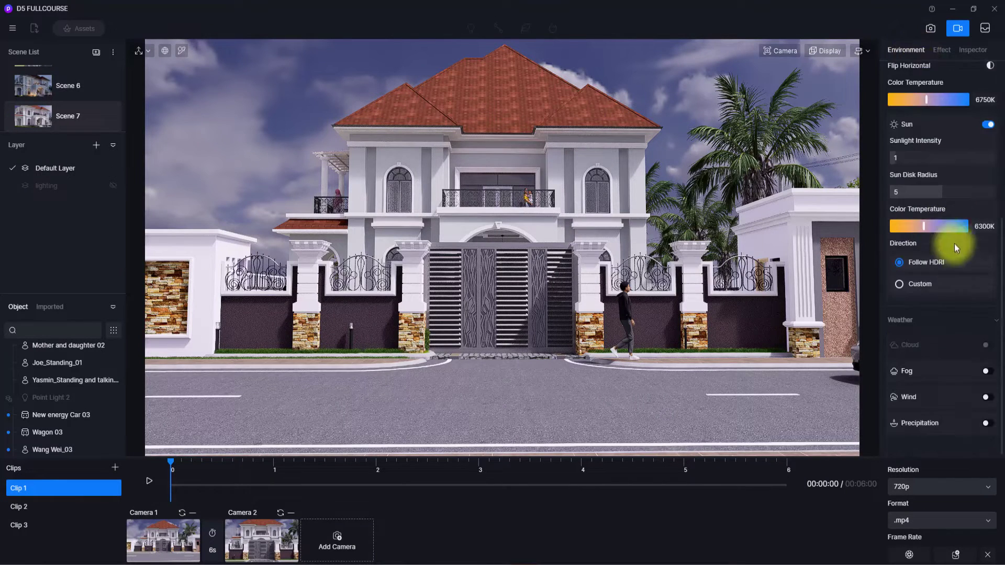
{"action": "left_click", "coordinate": [988, 399]}
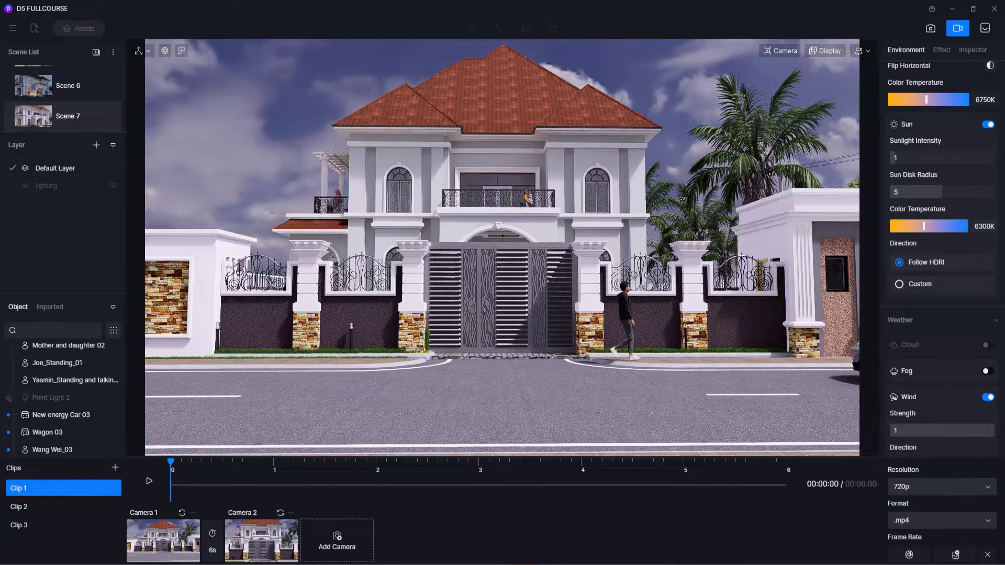
{"action": "left_click", "coordinate": [149, 481]}
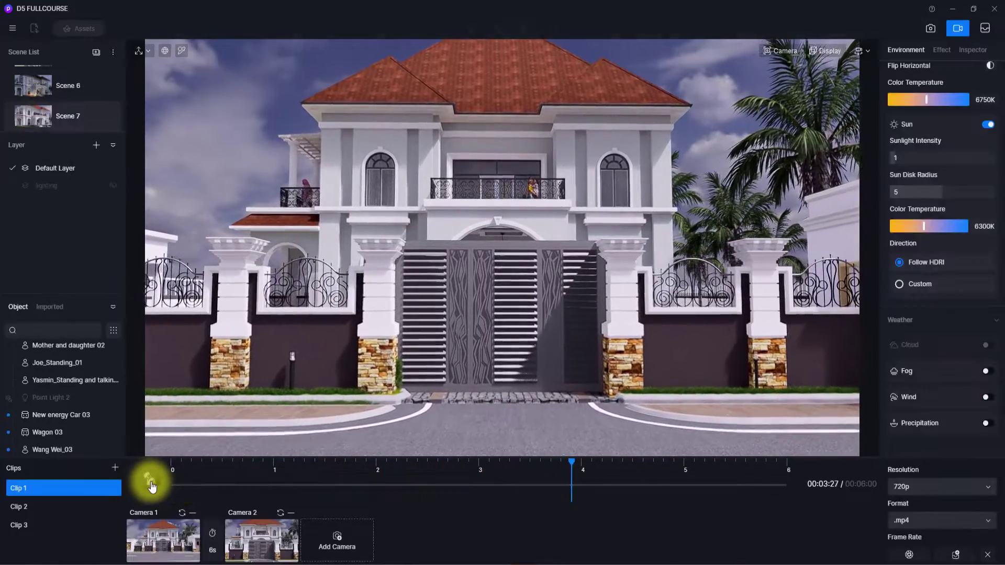
{"action": "left_click", "coordinate": [149, 482]}
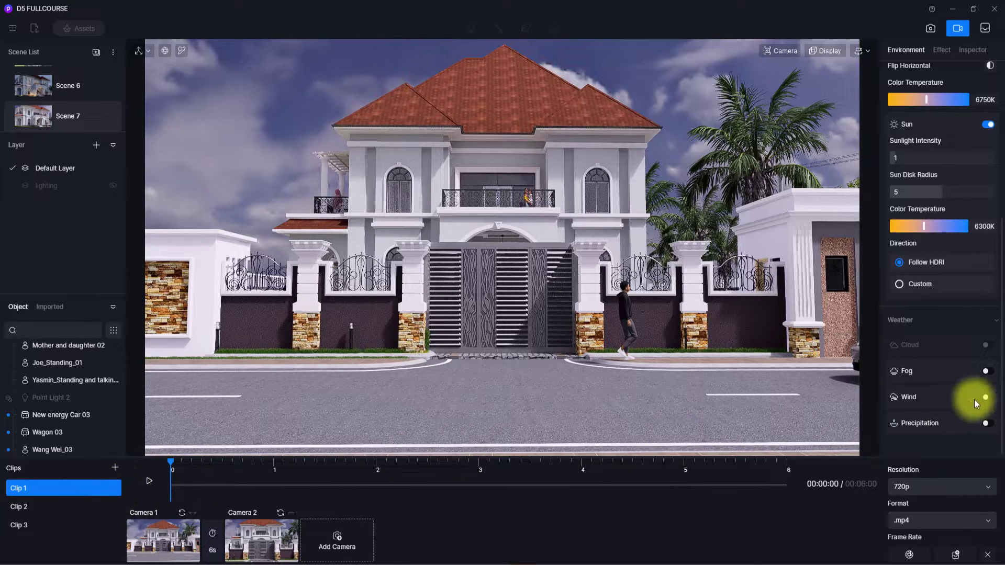
{"action": "left_click", "coordinate": [988, 398]}
{"action": "left_click_drag", "start_coordinate": [897, 429], "coordinate": [1001, 432]}
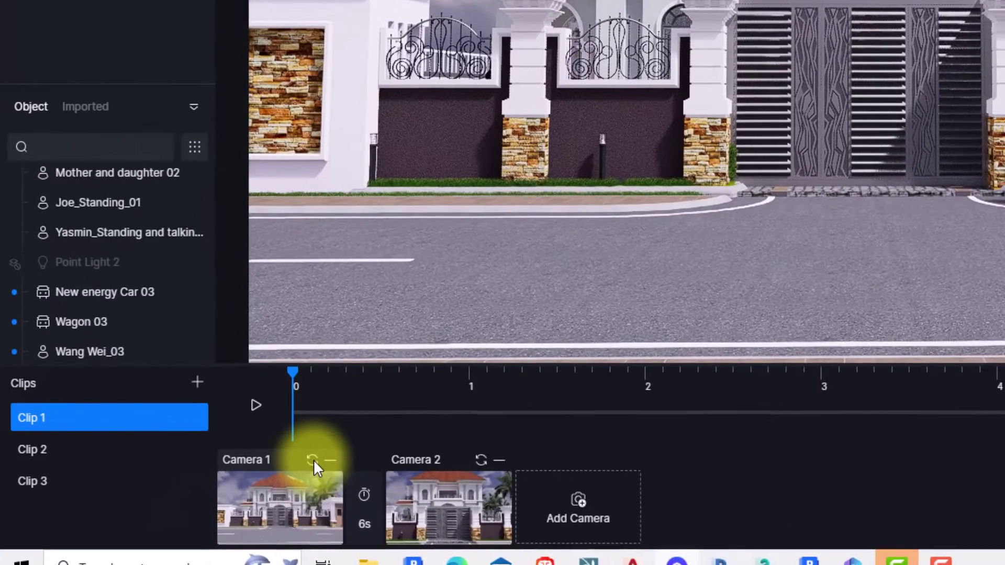
Step: Refresh the Camera 1 and Camera 2 keyframes with the wind setting and replay the clip from 0
{"action": "left_click", "coordinate": [314, 459]}
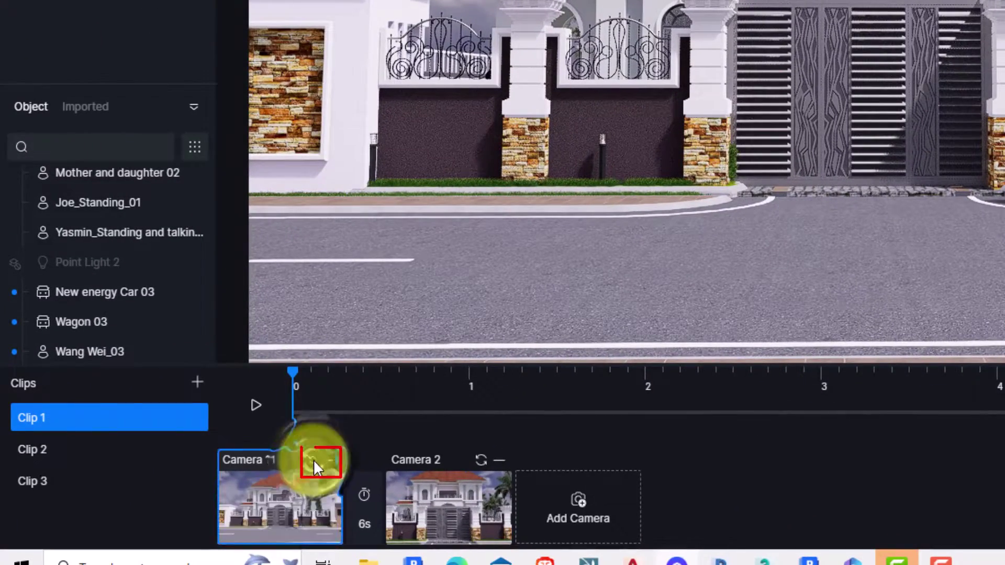
{"action": "left_click", "coordinate": [435, 508]}
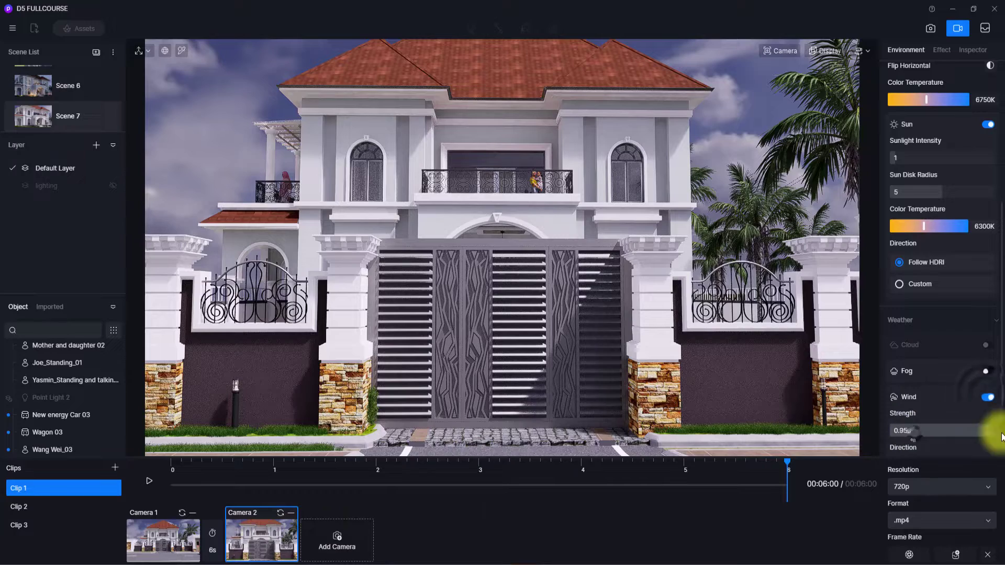
{"action": "left_click", "coordinate": [281, 515]}
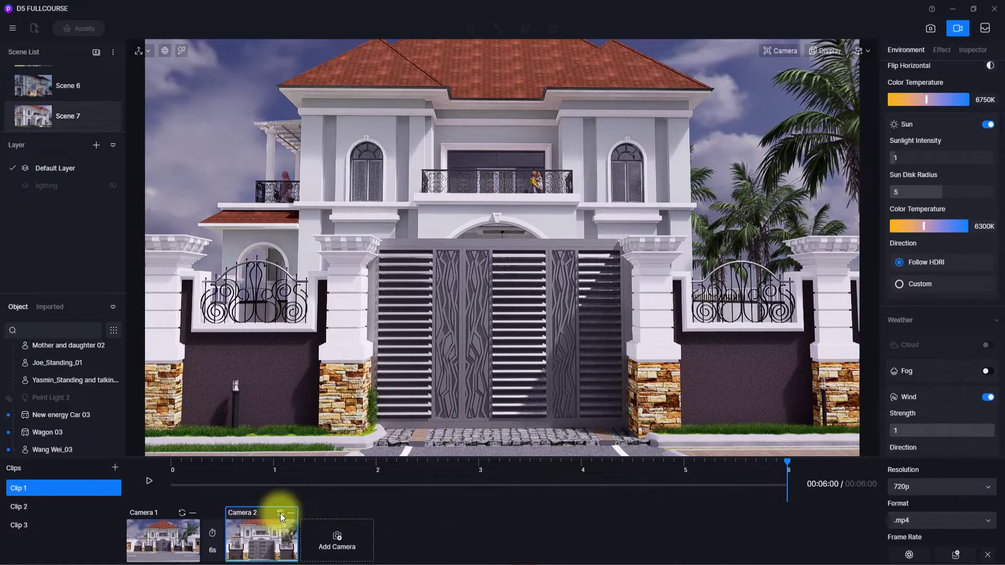
{"action": "left_click_drag", "start_coordinate": [246, 482], "coordinate": [132, 478]}
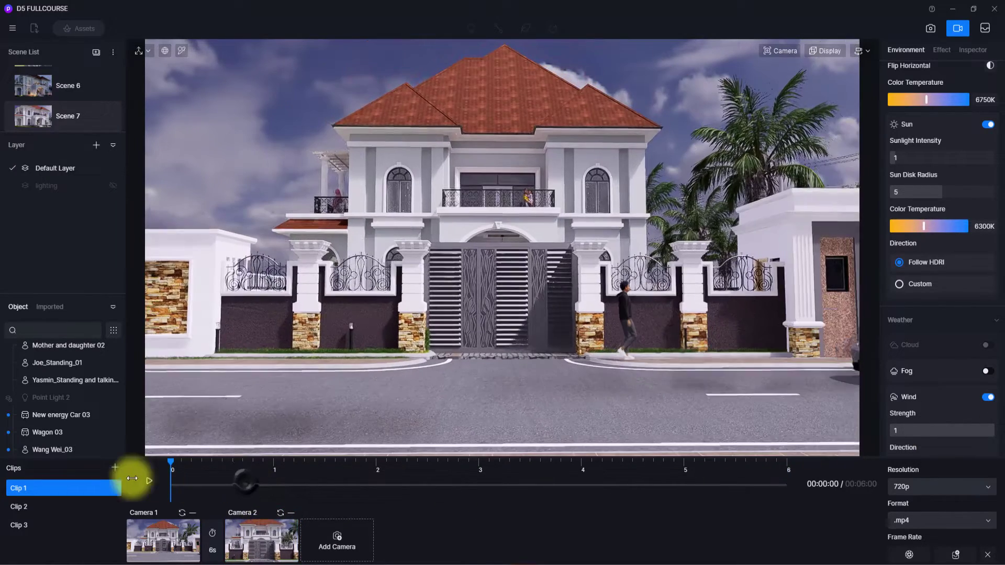
{"action": "left_click", "coordinate": [148, 482]}
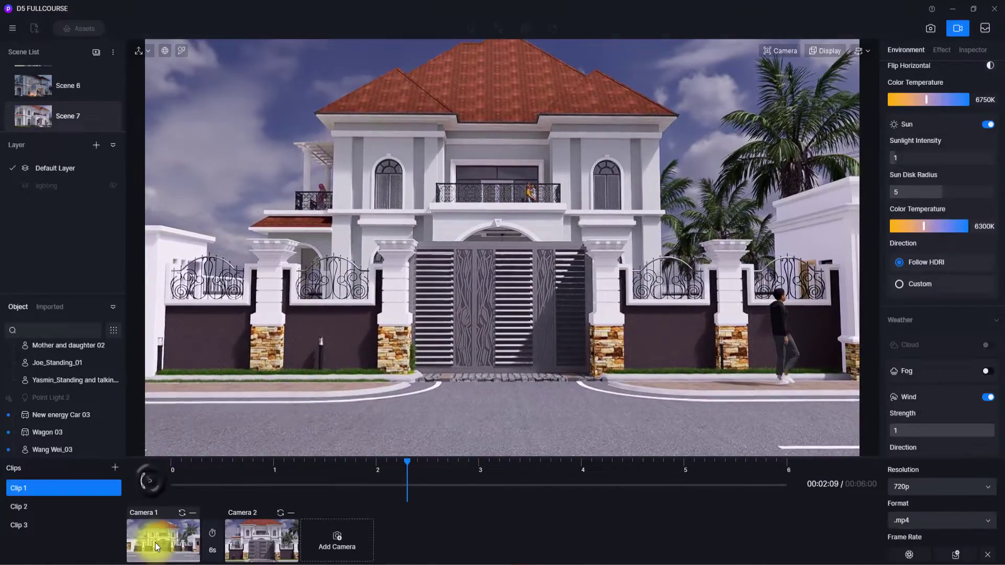
{"action": "left_click", "coordinate": [155, 542]}
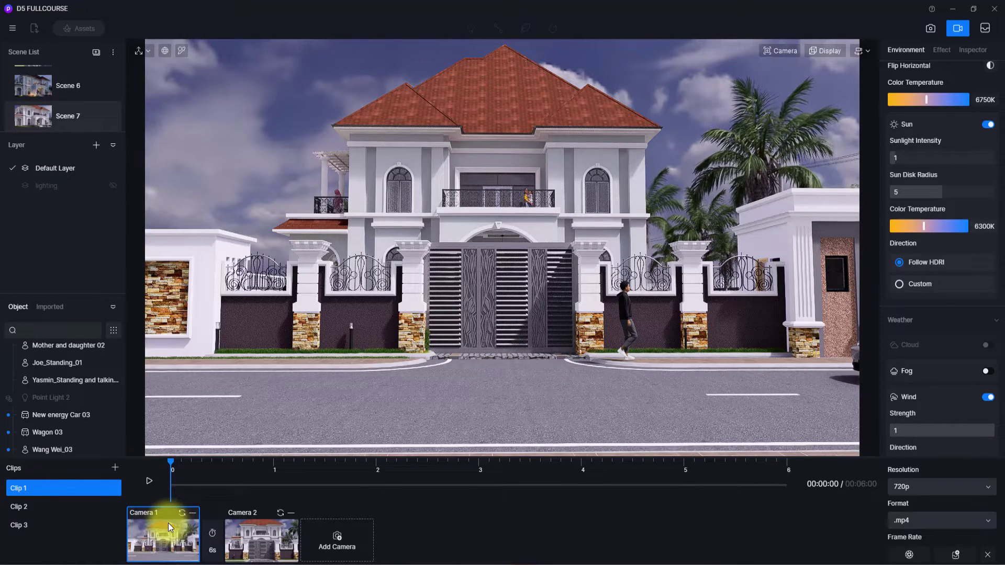
Step: Set HDRI Rotate to 128.1° on the Camera 2 keyframe, then play the clip to watch the sky turn
{"action": "left_click", "coordinate": [279, 545]}
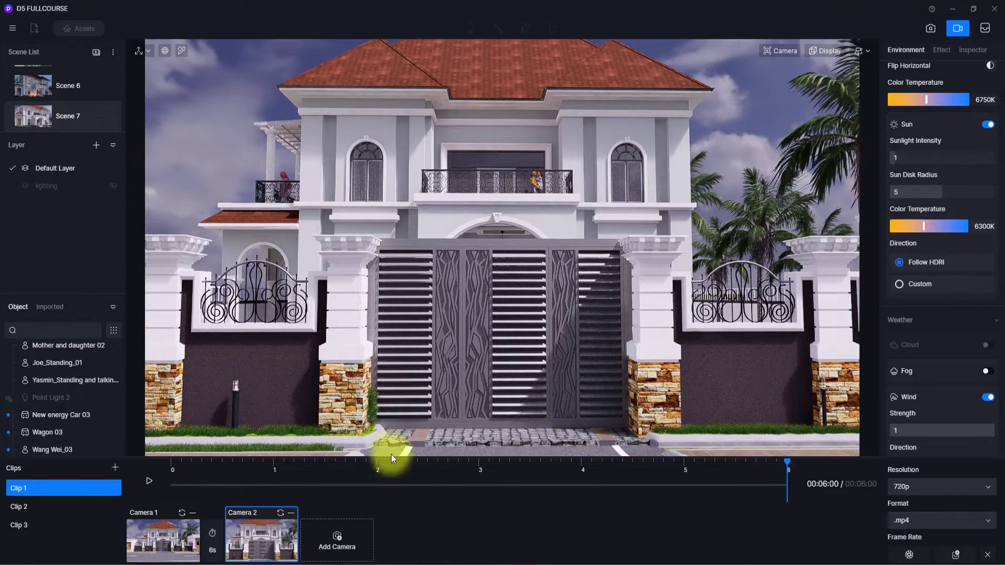
{"action": "left_click", "coordinate": [907, 50]}
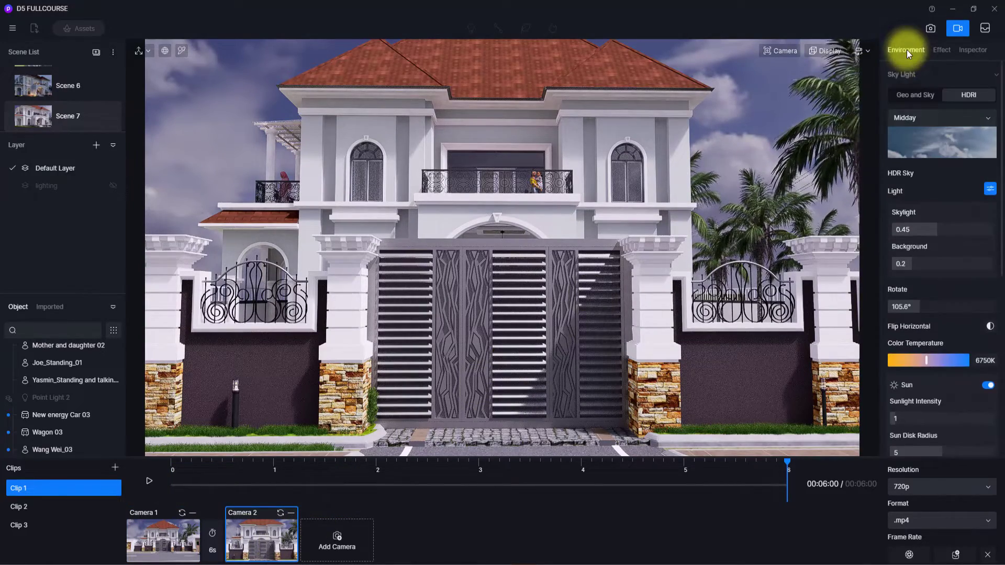
{"action": "left_click_drag", "start_coordinate": [916, 307], "coordinate": [871, 326]}
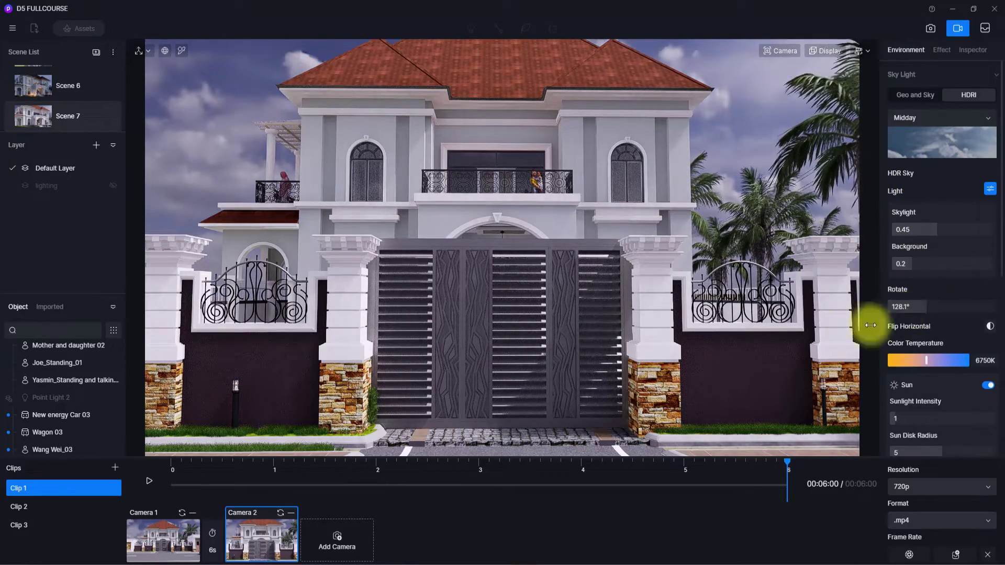
{"action": "left_click", "coordinate": [282, 514]}
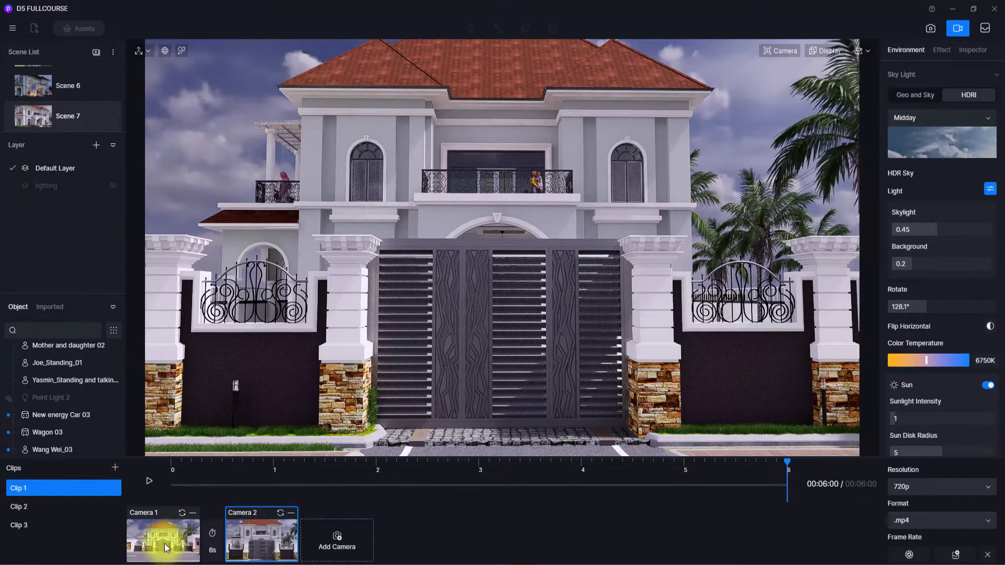
{"action": "left_click", "coordinate": [175, 538]}
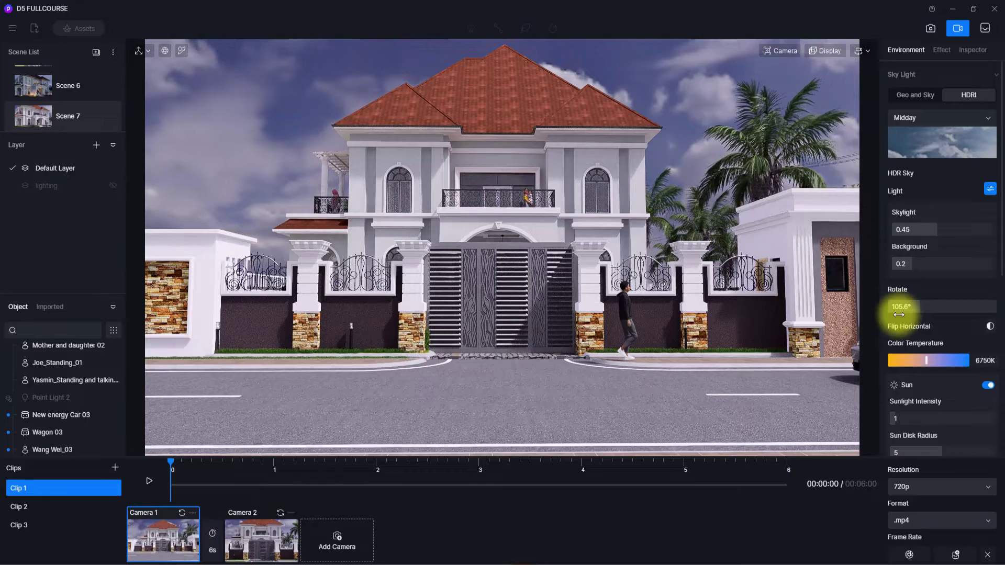
{"action": "left_click", "coordinate": [281, 532]}
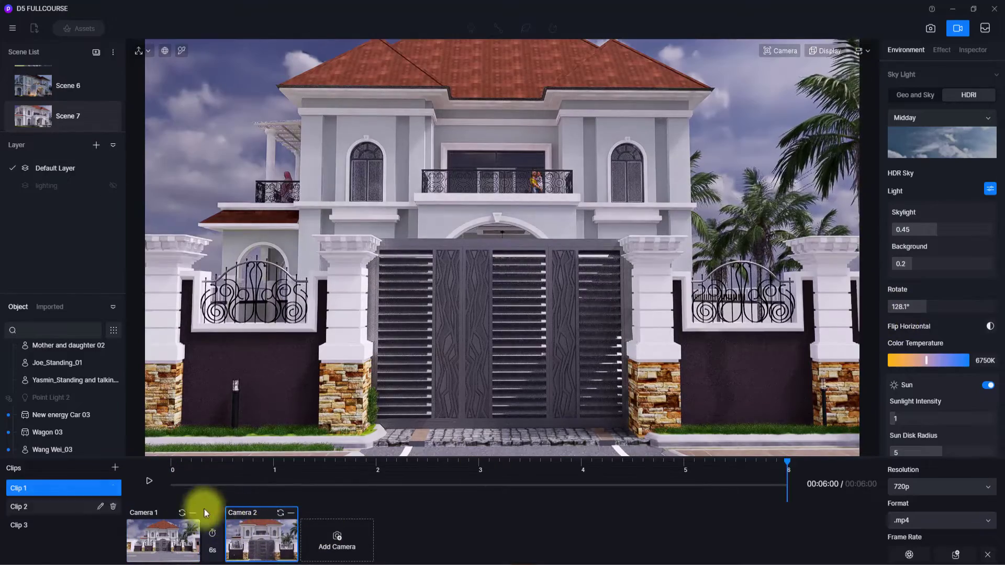
{"action": "left_click", "coordinate": [149, 481]}
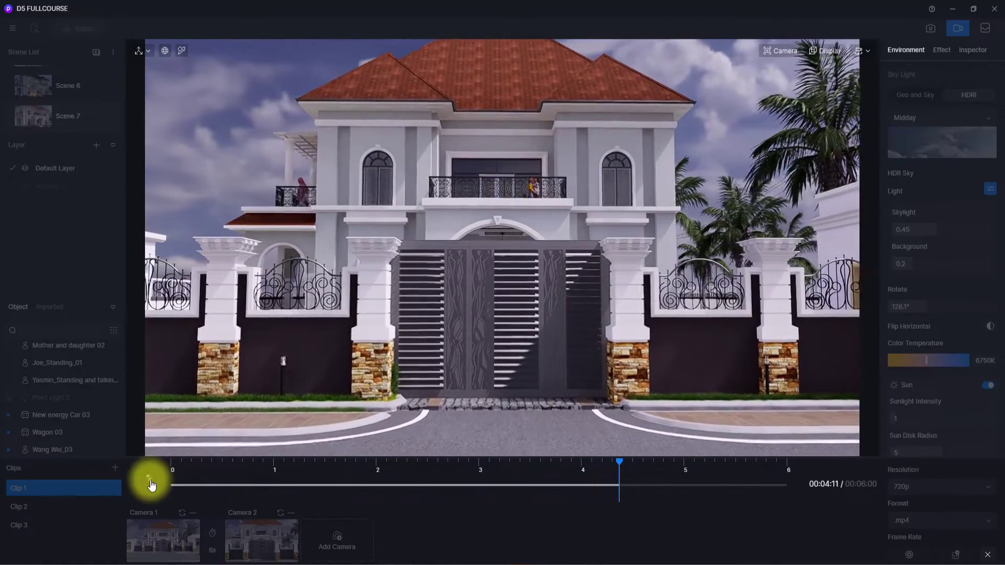
Step: Pause the preview at 4.12 seconds, midway through the sky rotation
{"action": "left_click", "coordinate": [150, 479]}
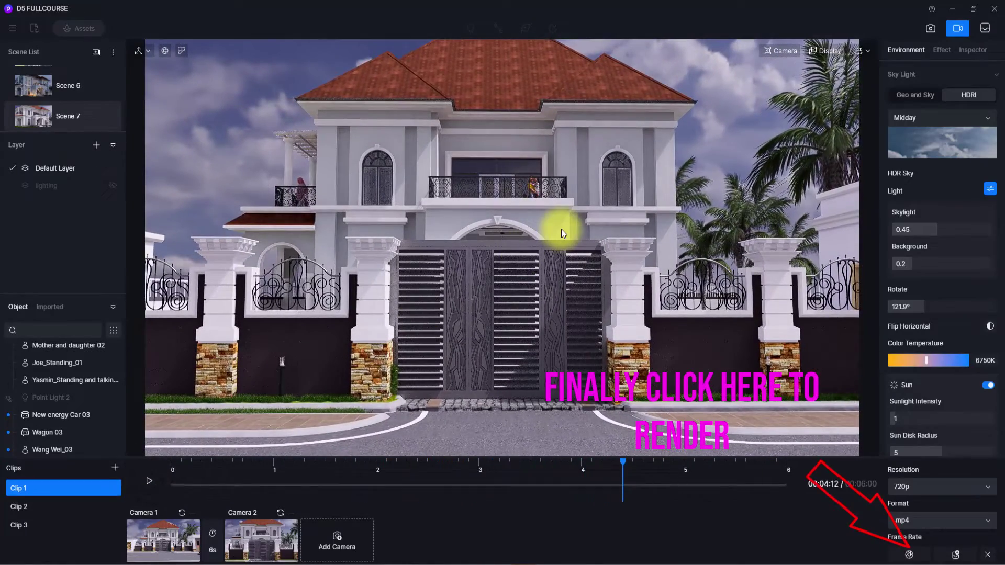